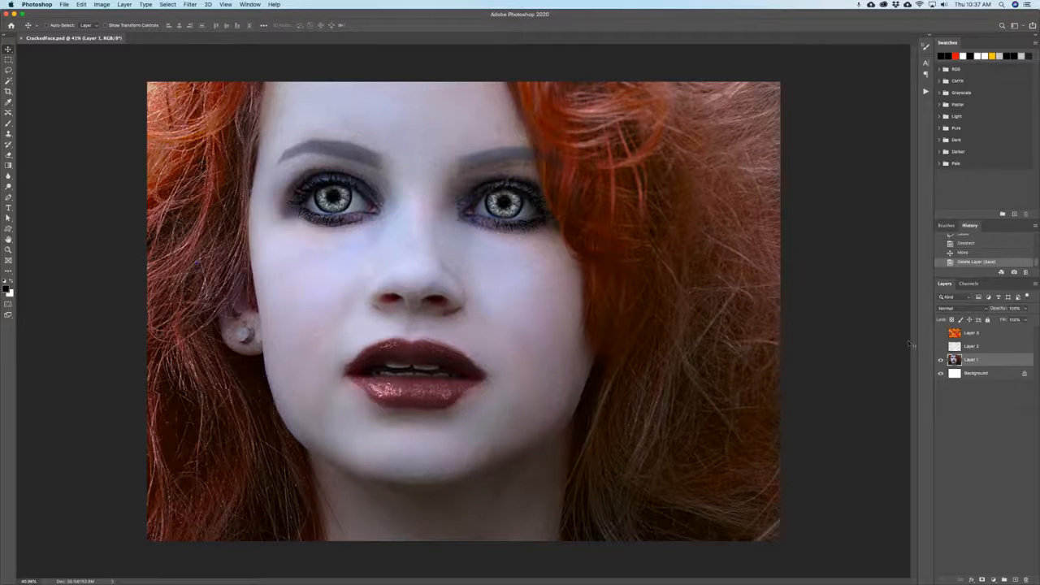
Show the cracked-surface texture on Layer 2 over the portrait.
left_click(940, 346)
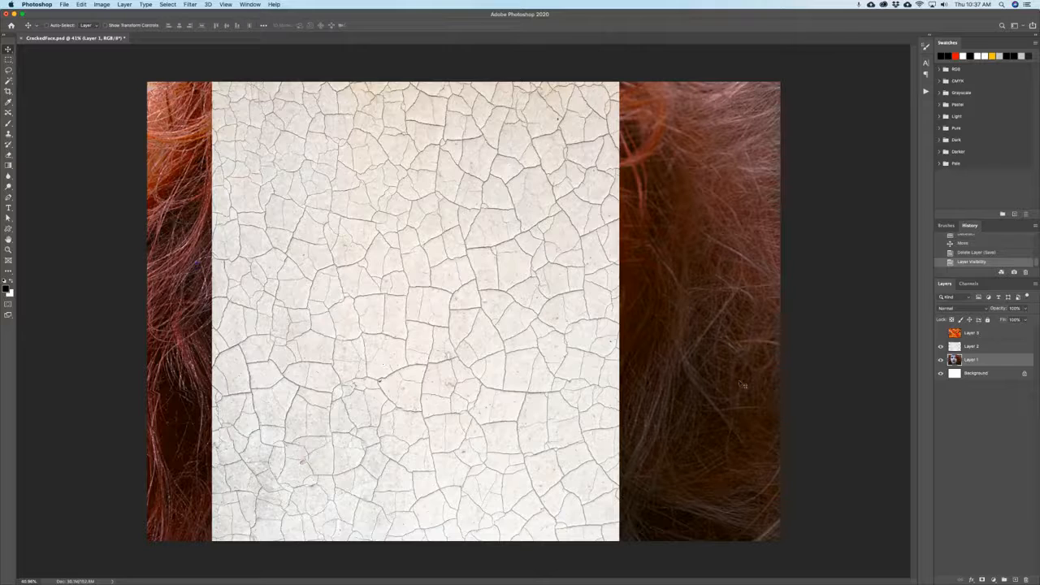
left_click(955, 309)
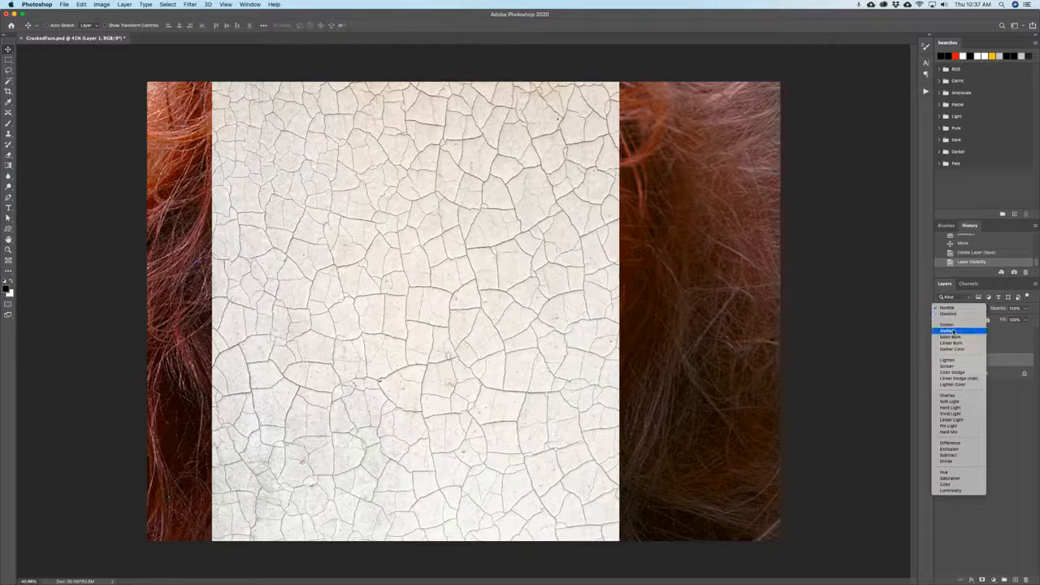
left_click(953, 331)
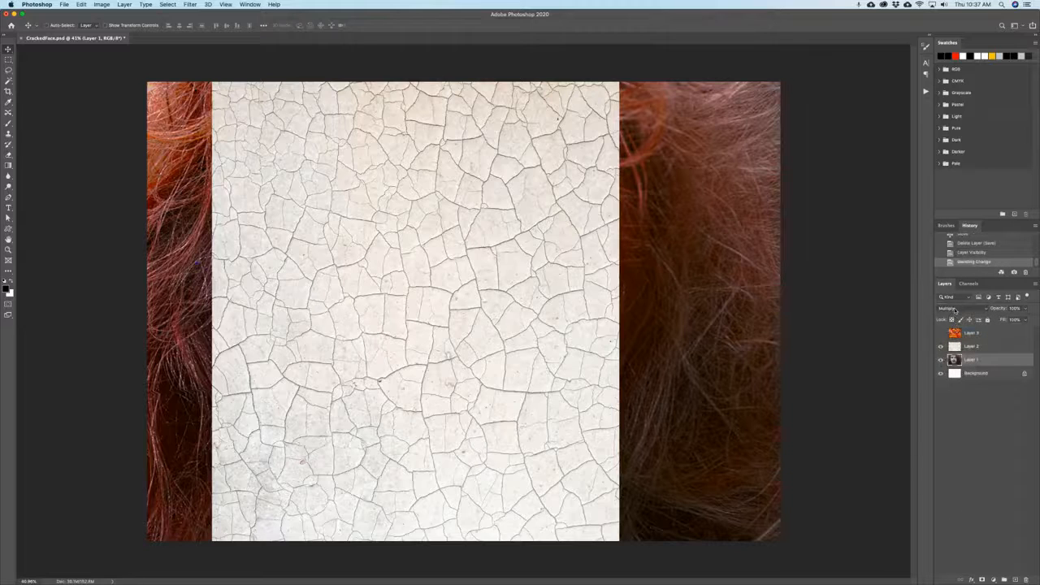
left_click(959, 308)
key("Return")
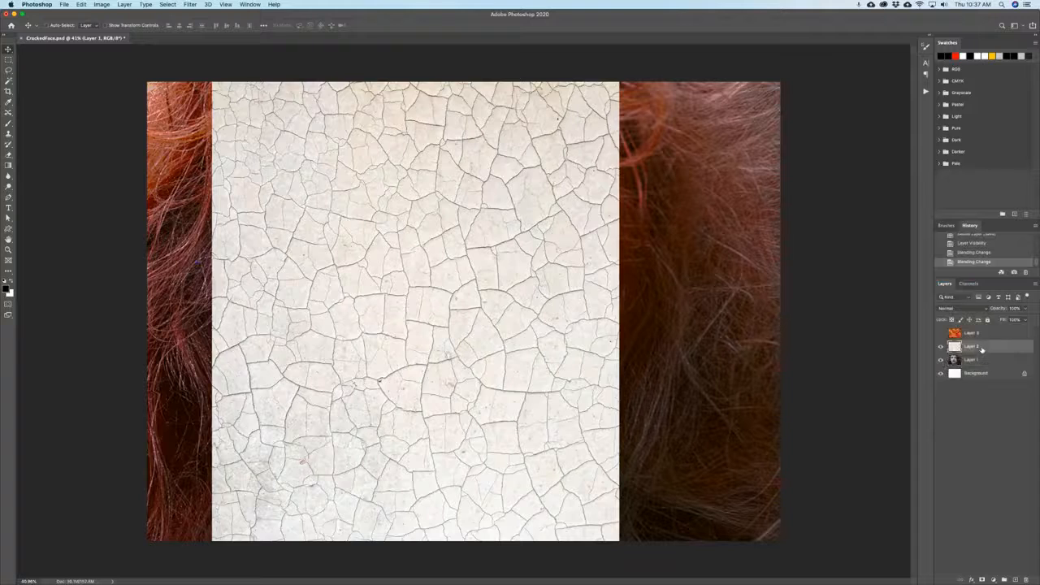
Set the blend mode of the crack texture on Layer 2 to Darker Color.
left_click(971, 350)
left_click(962, 312)
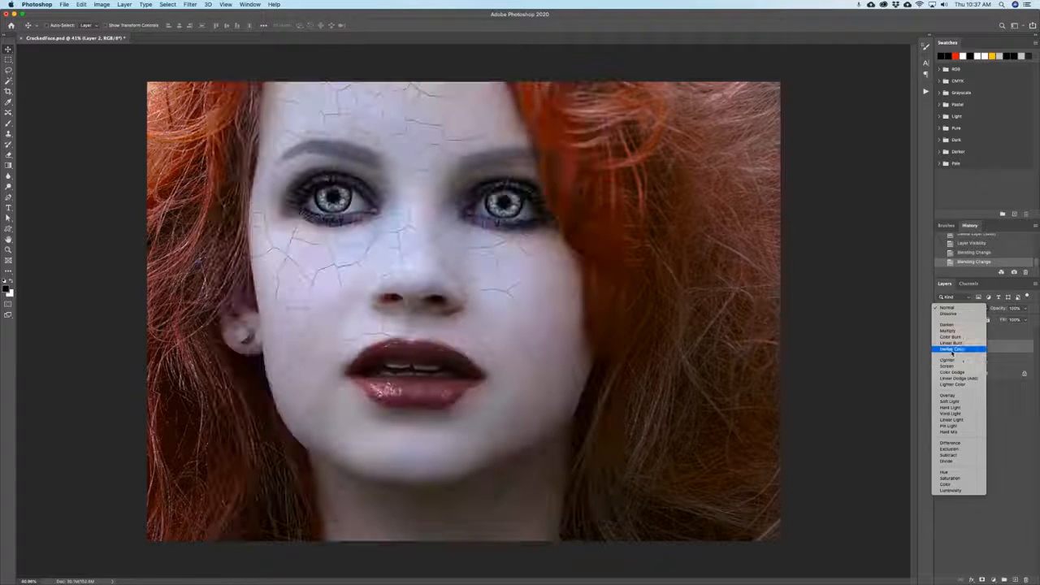
left_click(950, 348)
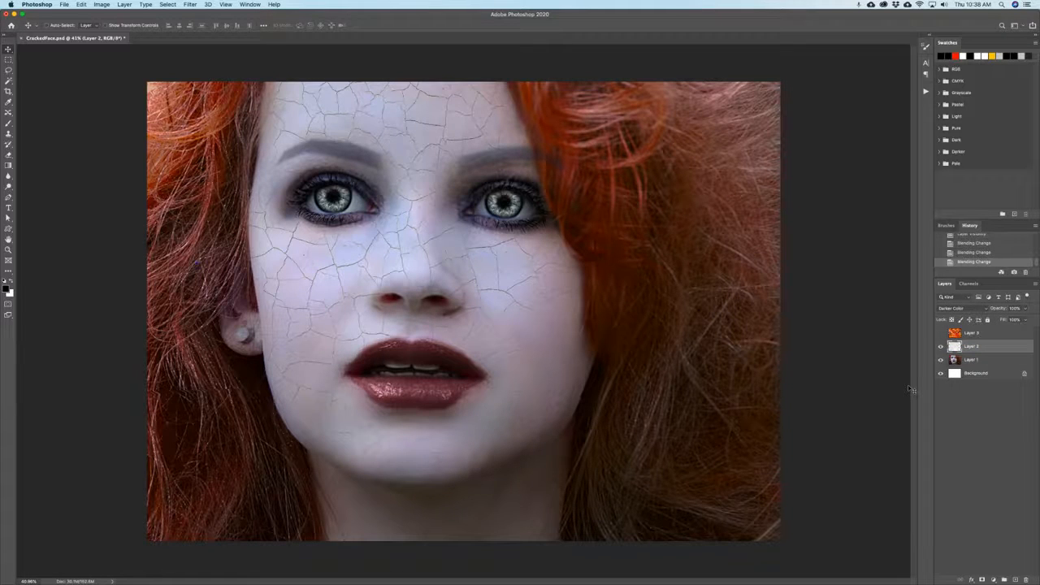
Try the Multiply blend mode on the crack texture layer and return it to Darker Color.
left_click(956, 309)
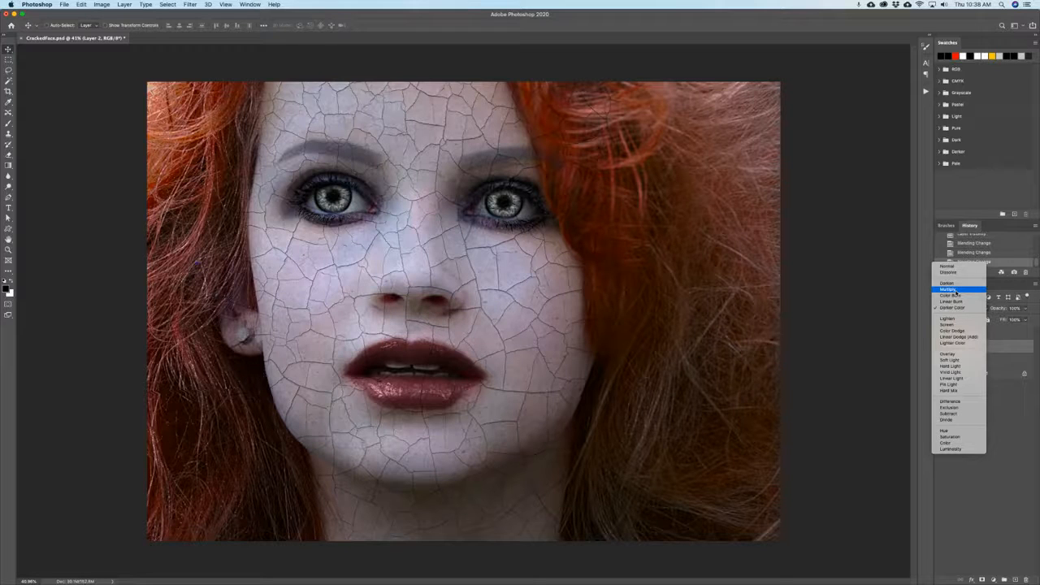
left_click(957, 309)
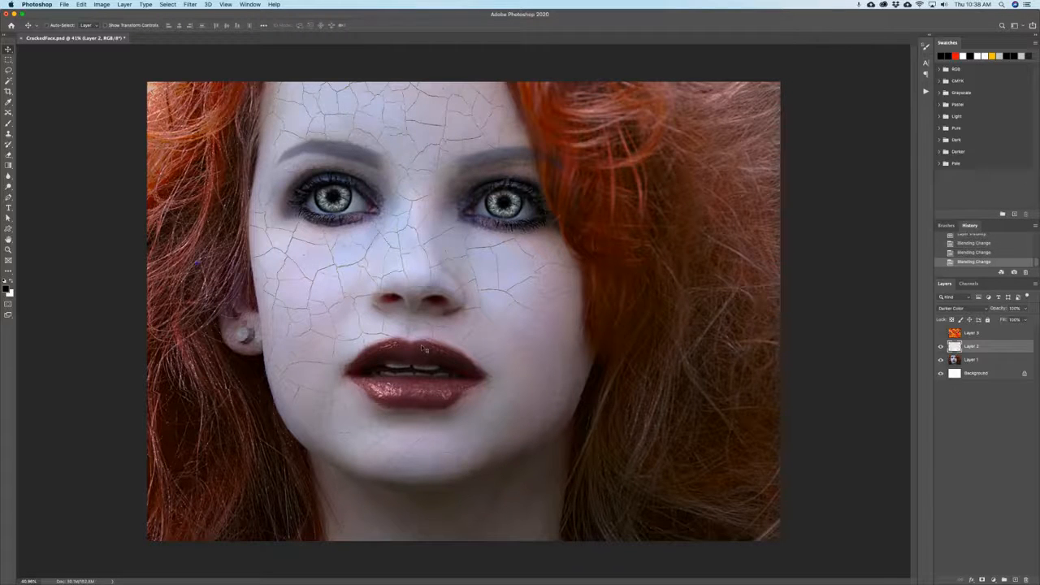
left_click(952, 309)
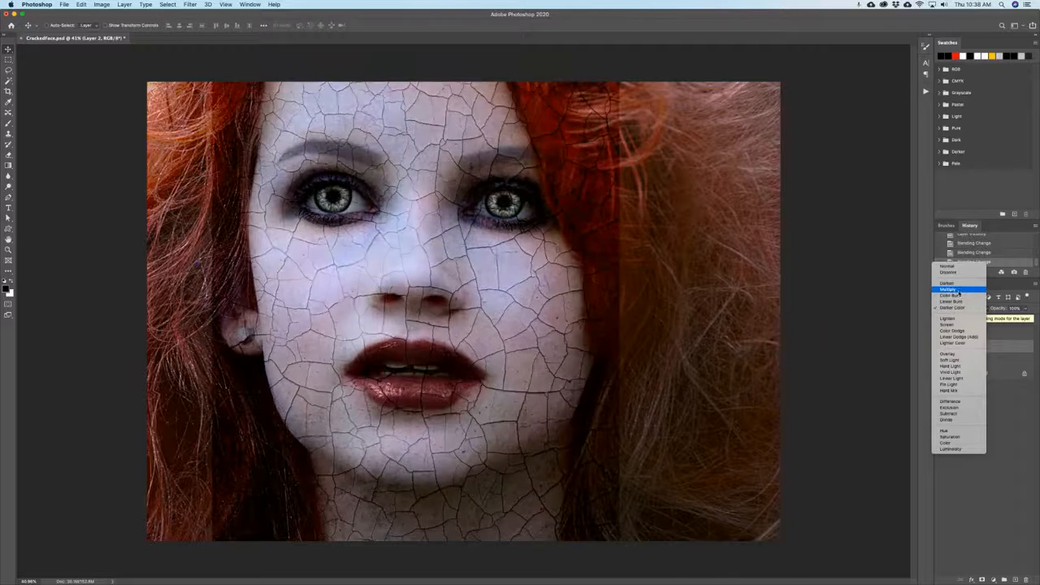
left_click(958, 291)
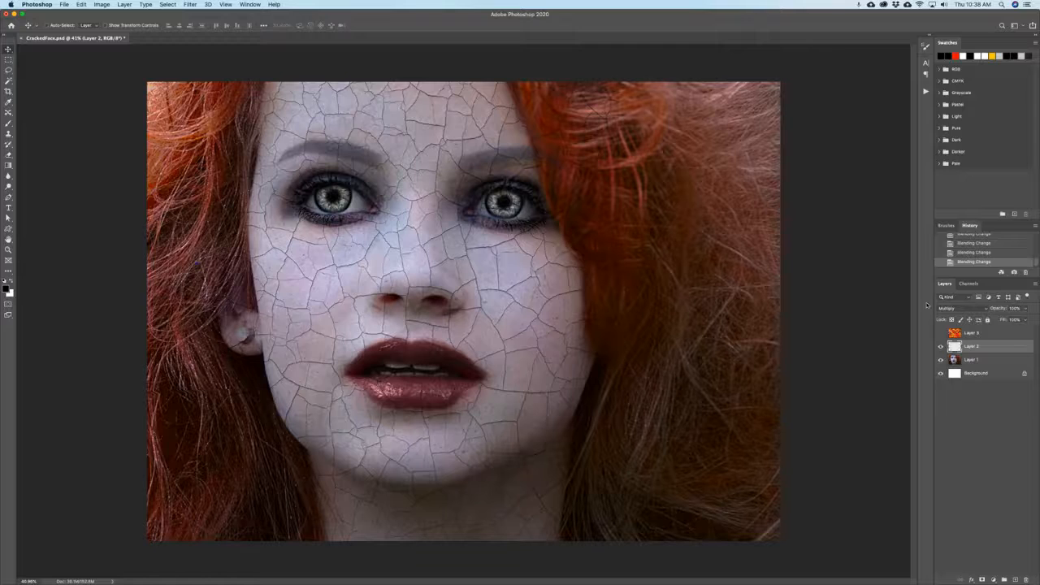
left_click(957, 309)
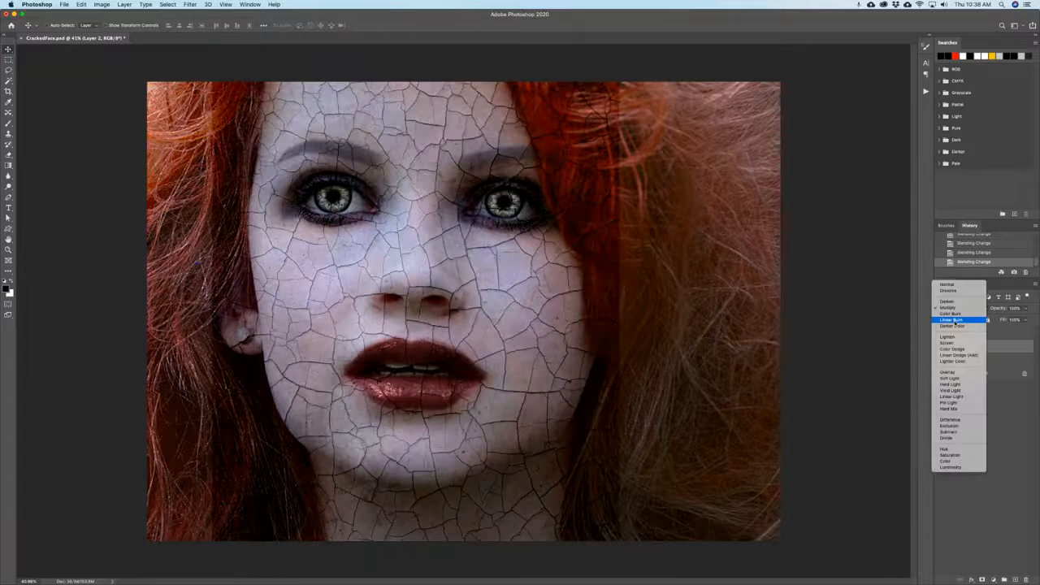
left_click(956, 326)
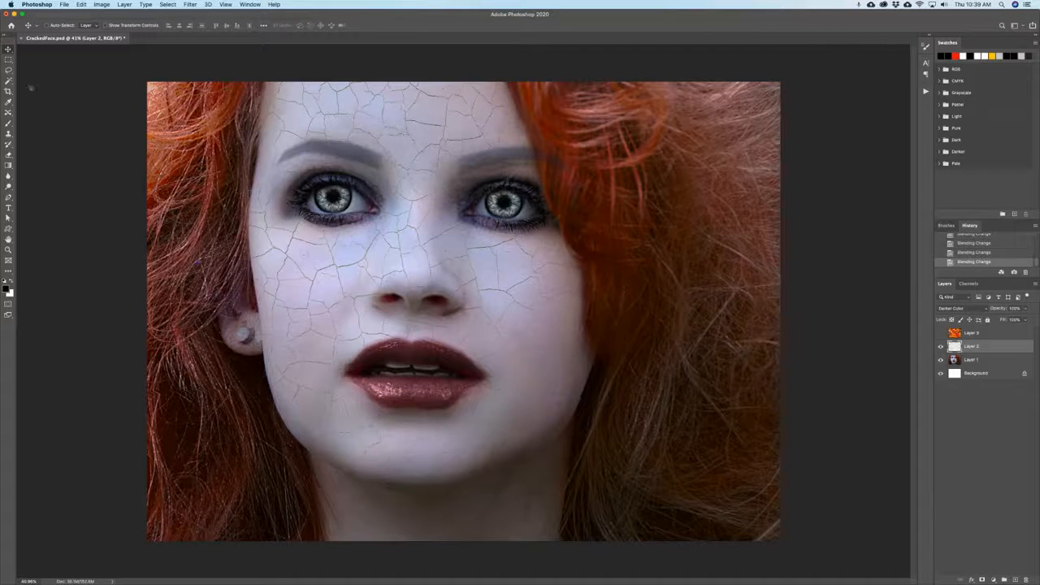
Outline an irregular patch on the cheek beside the nose with the Lasso tool, following the crack lines.
left_click(9, 71)
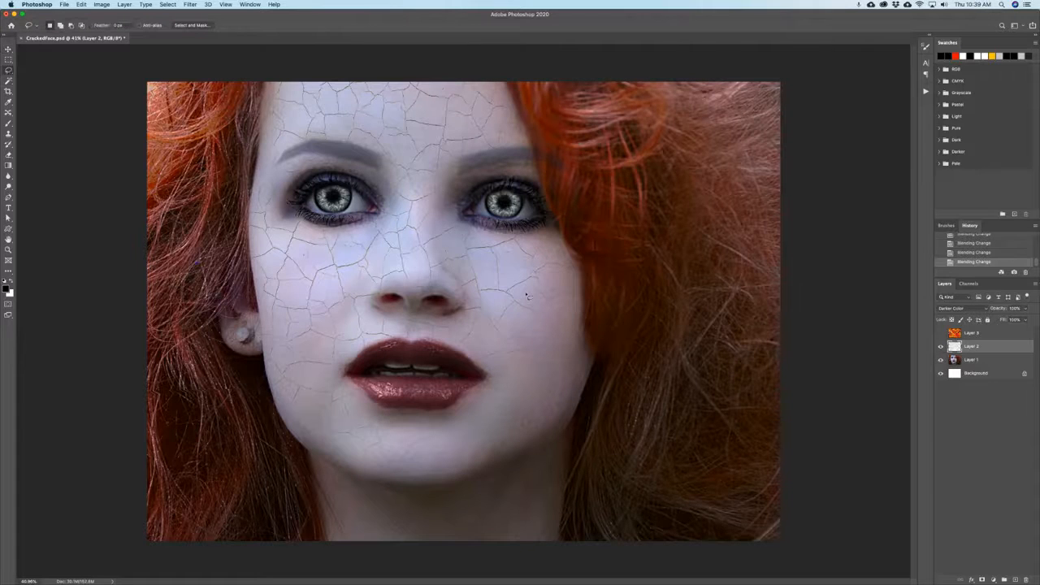
scroll(526, 295, "up", 5)
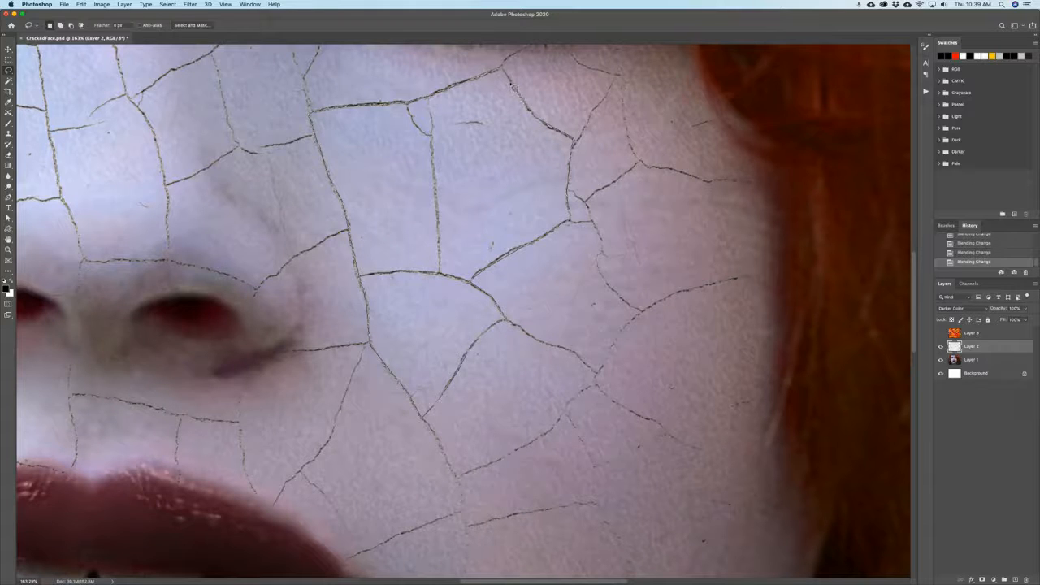
left_click_drag(502, 68, 501, 72)
Show the red-orange rock texture on Layer 3 and mask it to the selected cheek patch.
left_click(940, 333)
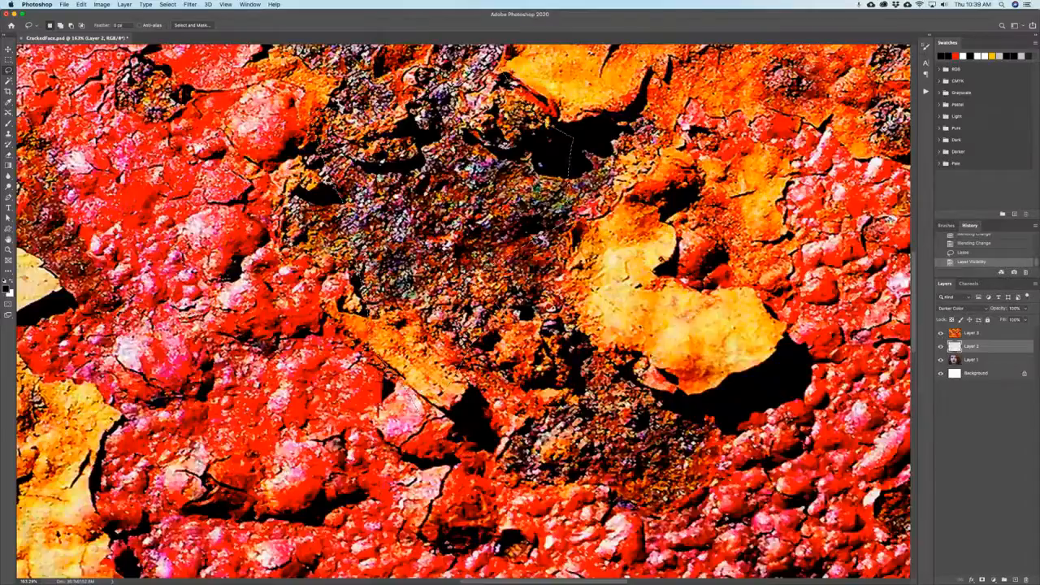
key("super+0")
scroll(505, 327, "down", 5)
scroll(505, 327, "up", 10)
scroll(506, 327, "down", 10)
scroll(506, 326, "up", 10)
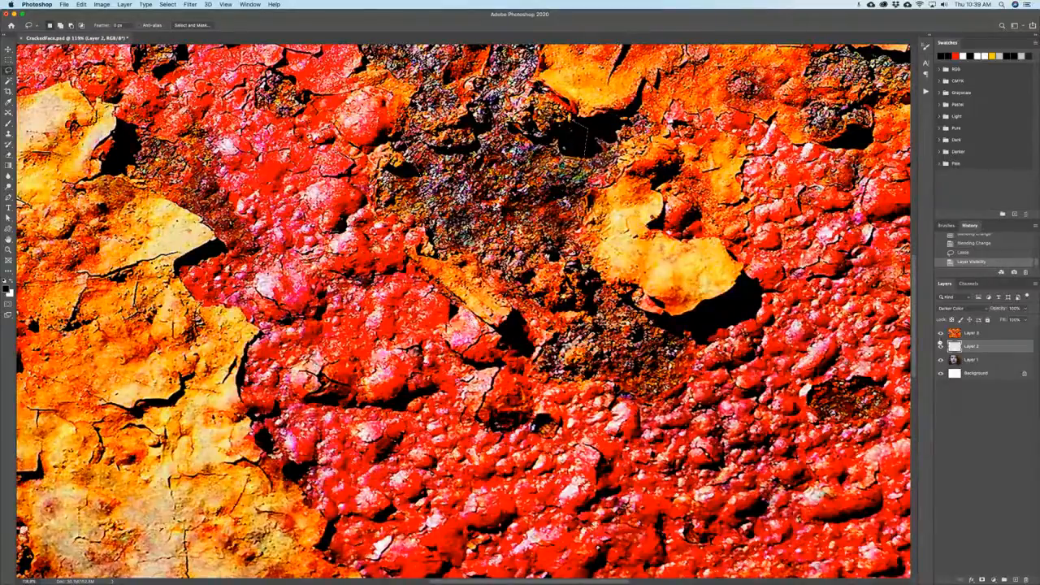
left_click(975, 335)
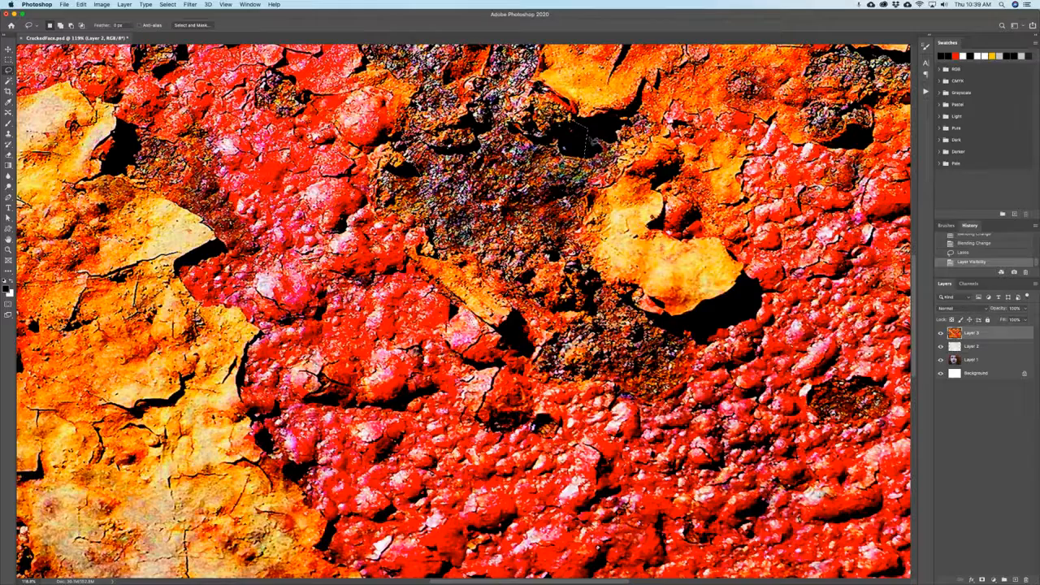
left_click(980, 580)
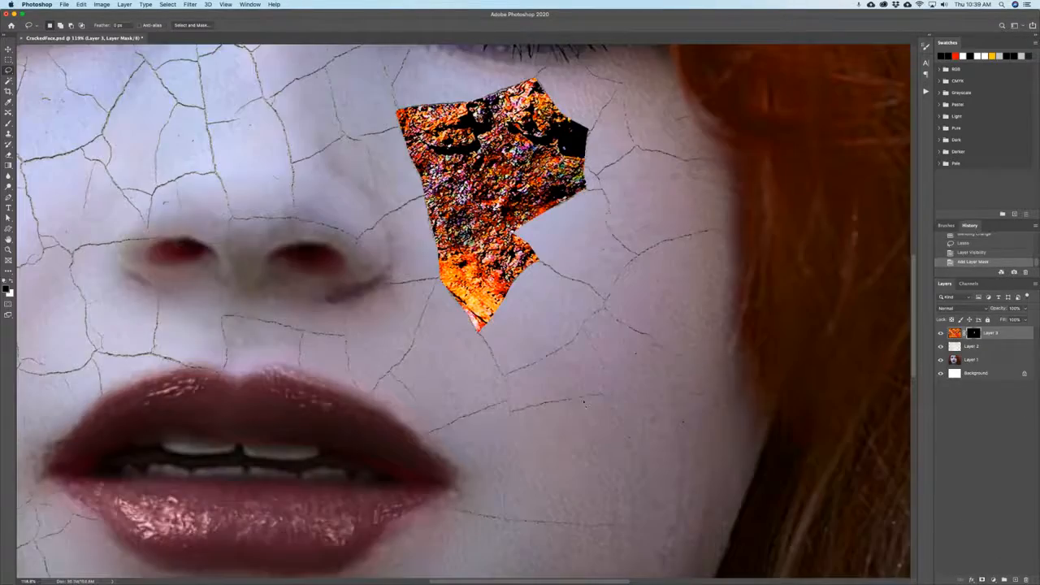
Add an Inner Shadow in Multiply mode to masked Layer 3, adjusting its opacity, distance and choke.
key("super+0")
scroll(583, 403, "up", 2)
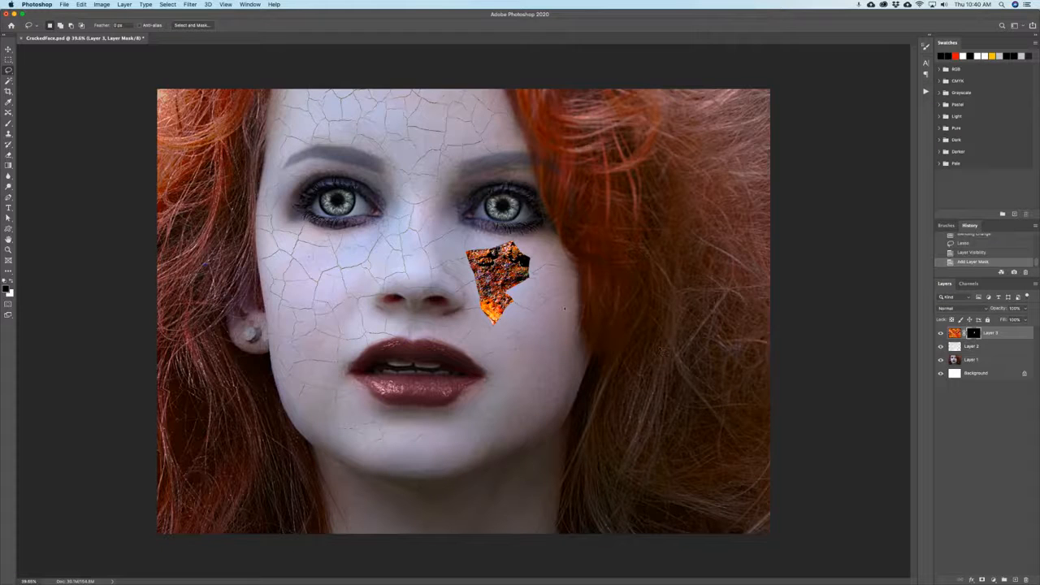
left_click(972, 579)
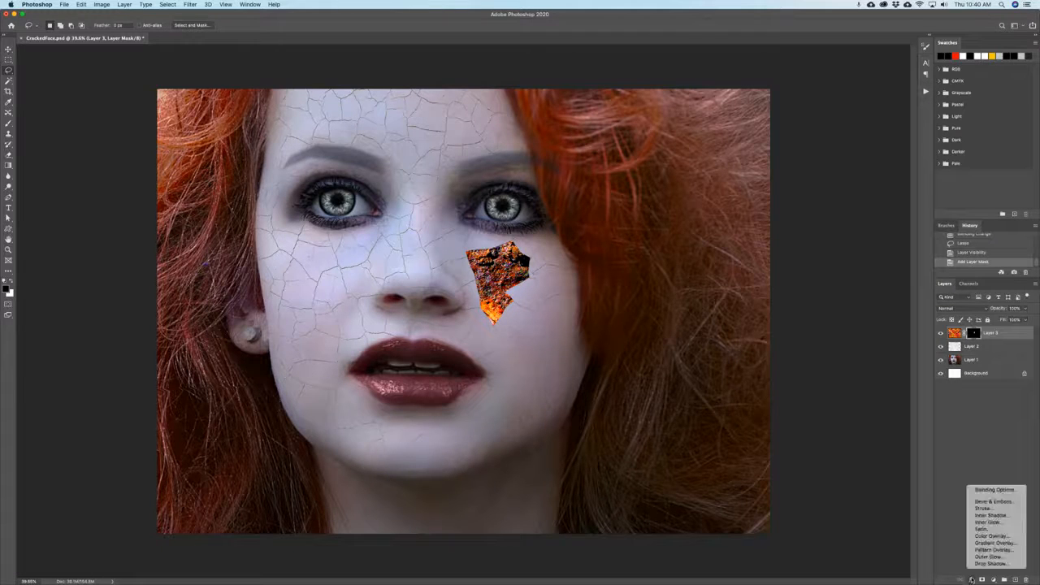
left_click(991, 516)
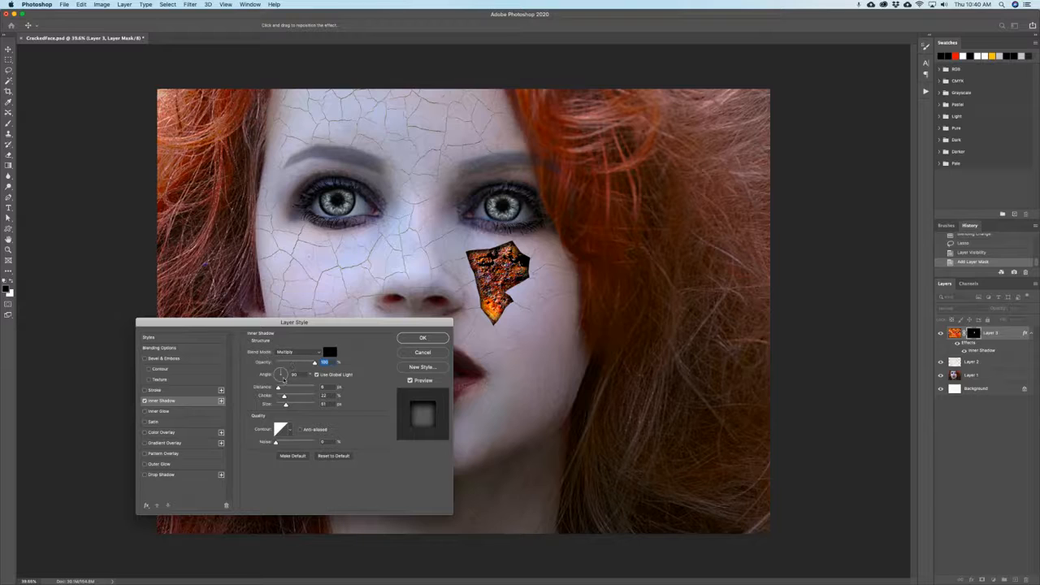
left_click_drag(313, 363, 285, 389)
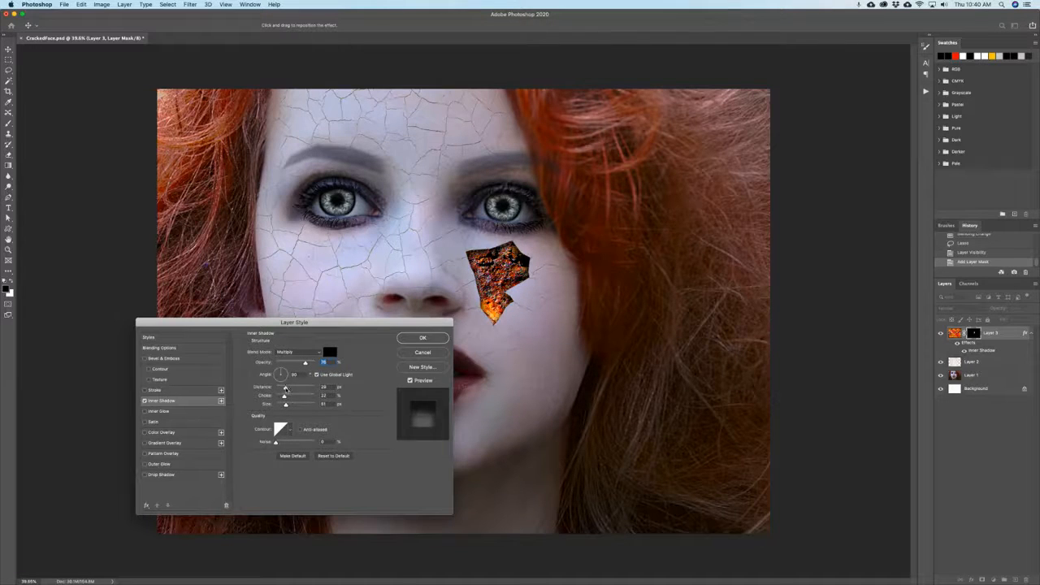
mouse_move(284, 395)
left_mouse_down()
mouse_move(296, 400)
mouse_move(276, 405)
mouse_move(323, 407)
mouse_move(286, 411)
left_mouse_up()
left_click(422, 337)
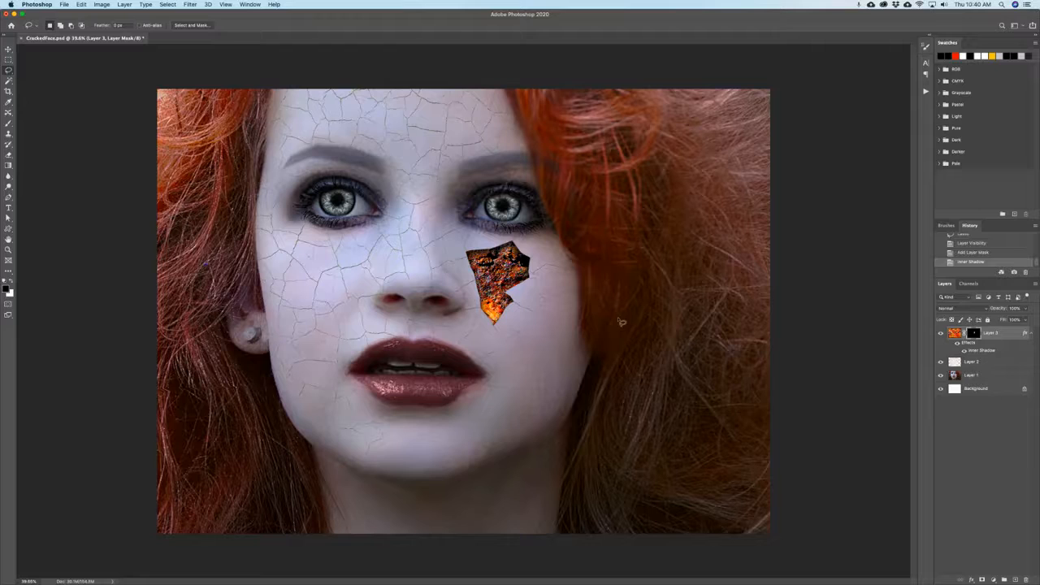
Unlink the mask from Layer 3 and shift only the rock texture slightly within the cheek opening.
left_click(964, 333)
left_click(8, 50)
mouse_move(508, 265)
left_mouse_down()
mouse_move(499, 281)
mouse_move(510, 274)
left_mouse_up()
key("super+z")
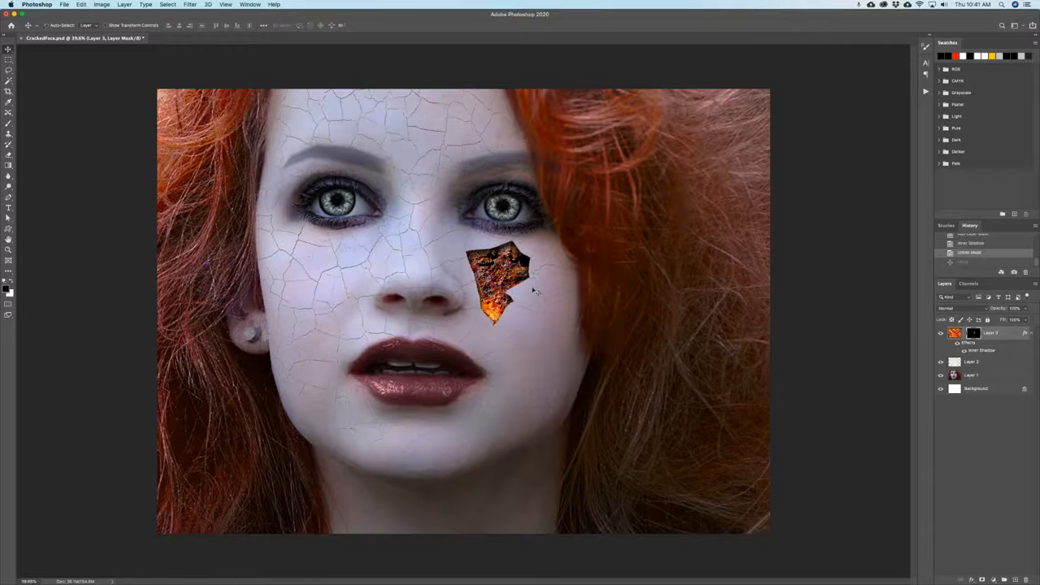
left_click(955, 333)
mouse_move(498, 272)
left_mouse_down()
mouse_move(520, 285)
mouse_move(505, 262)
mouse_move(513, 251)
mouse_move(509, 272)
left_mouse_up()
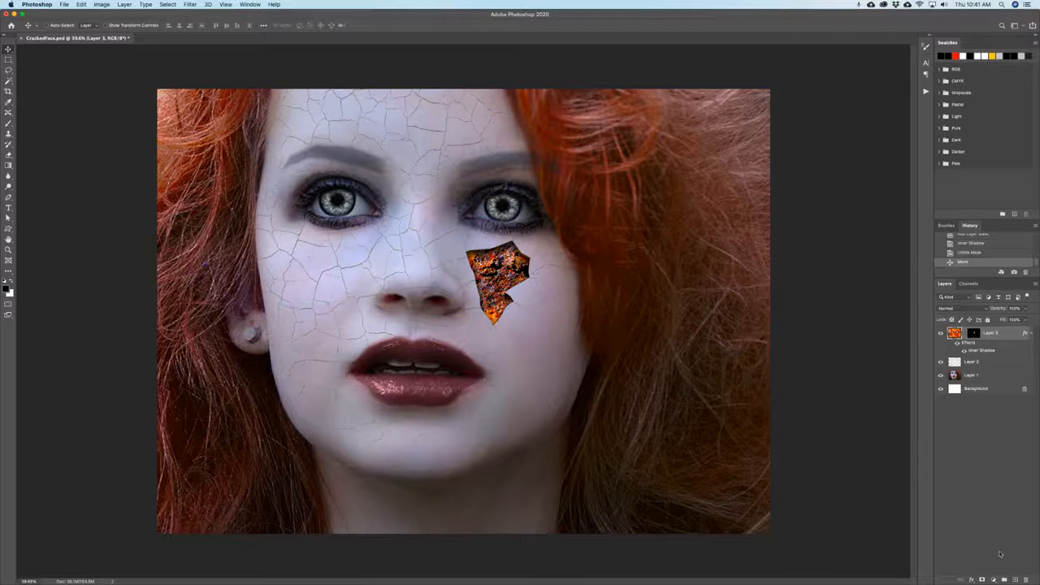
Add a new layer and fill it with a black-to-white linear gradient from the image's upper-left to lower-right corner.
left_click(1014, 579)
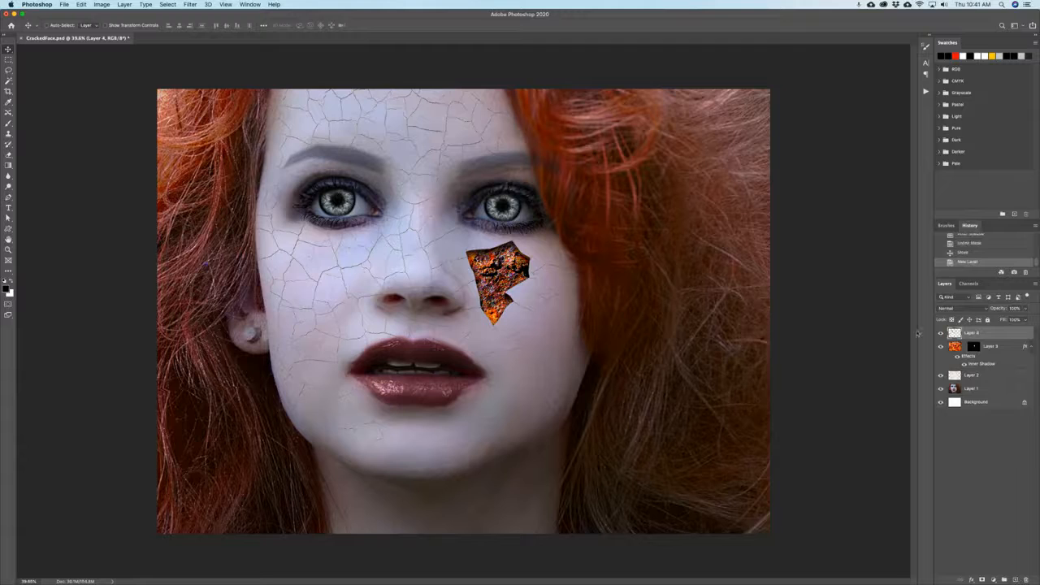
left_click(8, 165)
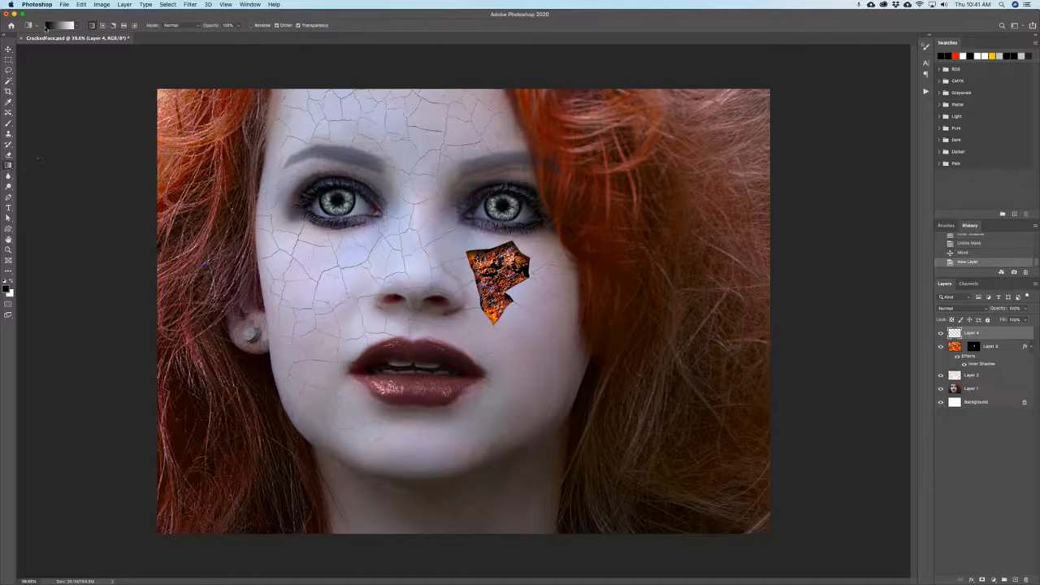
left_click(57, 27)
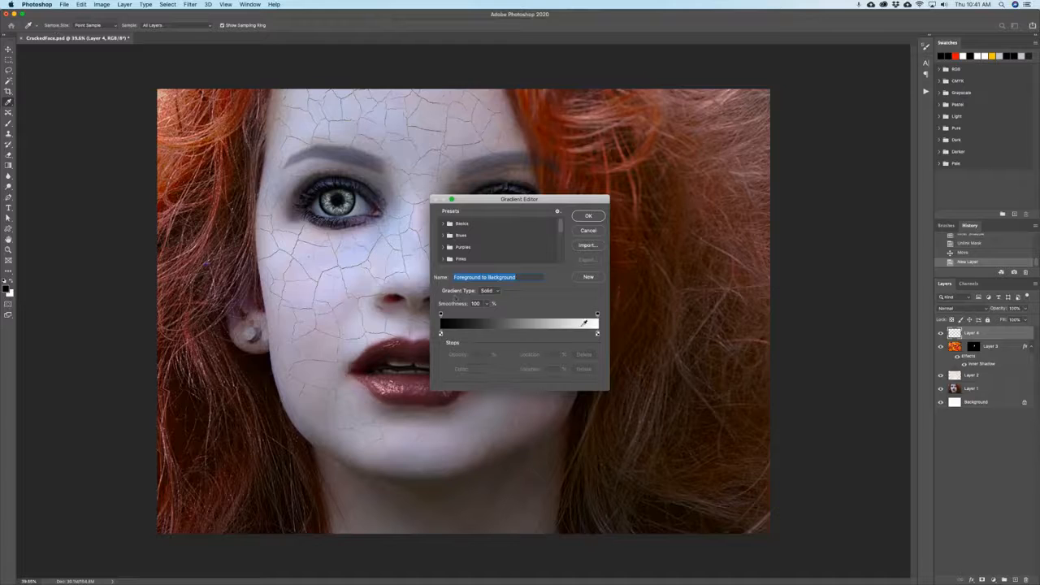
left_click(589, 216)
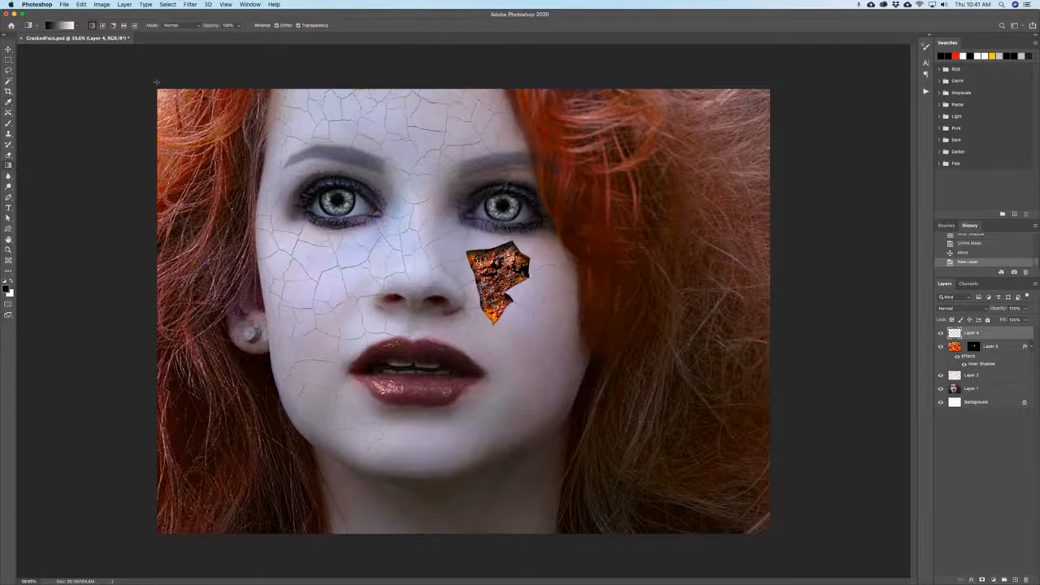
left_click_drag(156, 89, 769, 533)
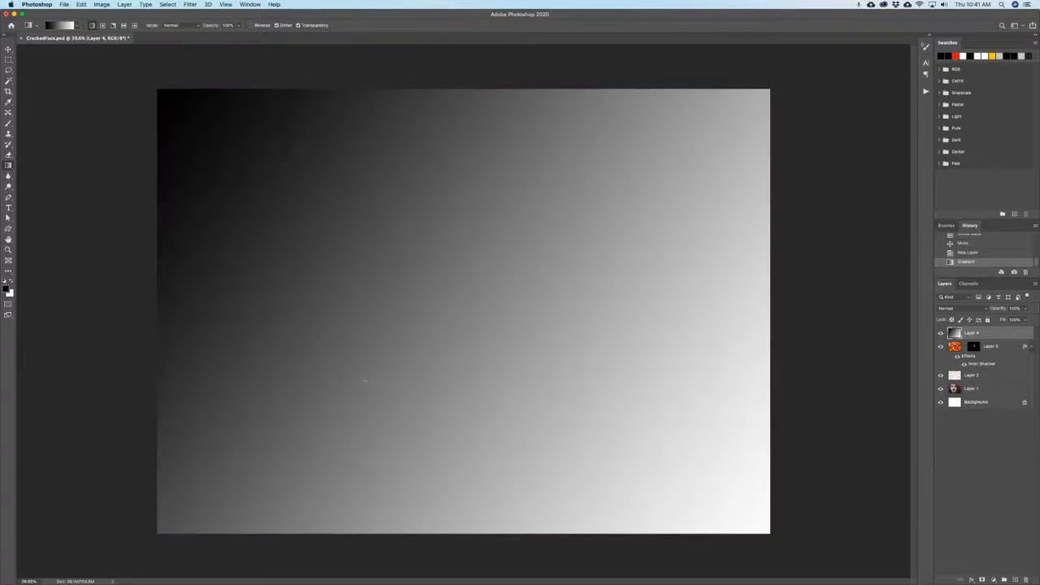
Render Difference Clouds over the gradient on Layer 4.
left_click(190, 4)
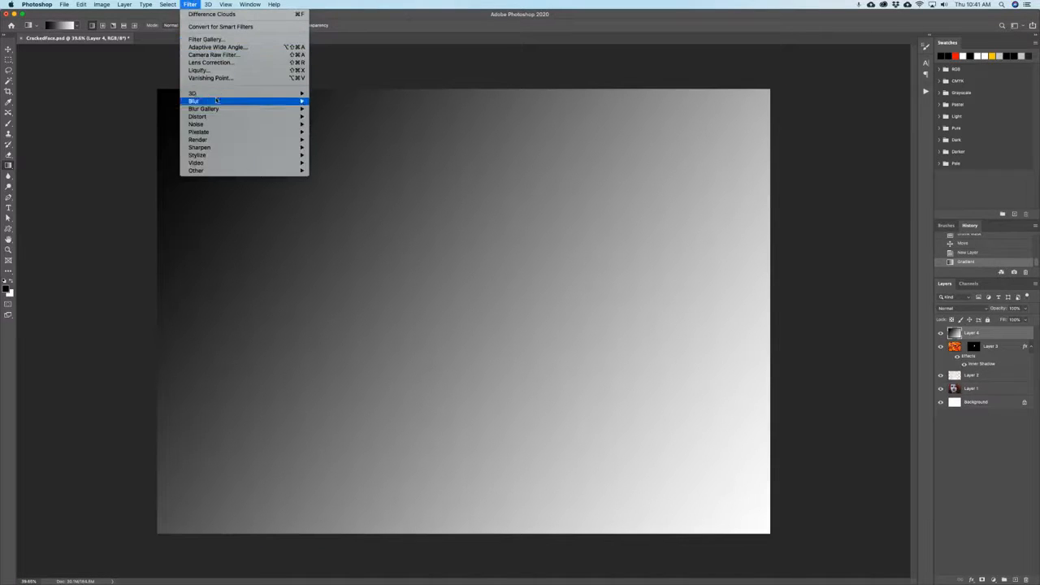
mouse_move(216, 101)
mouse_move(236, 139)
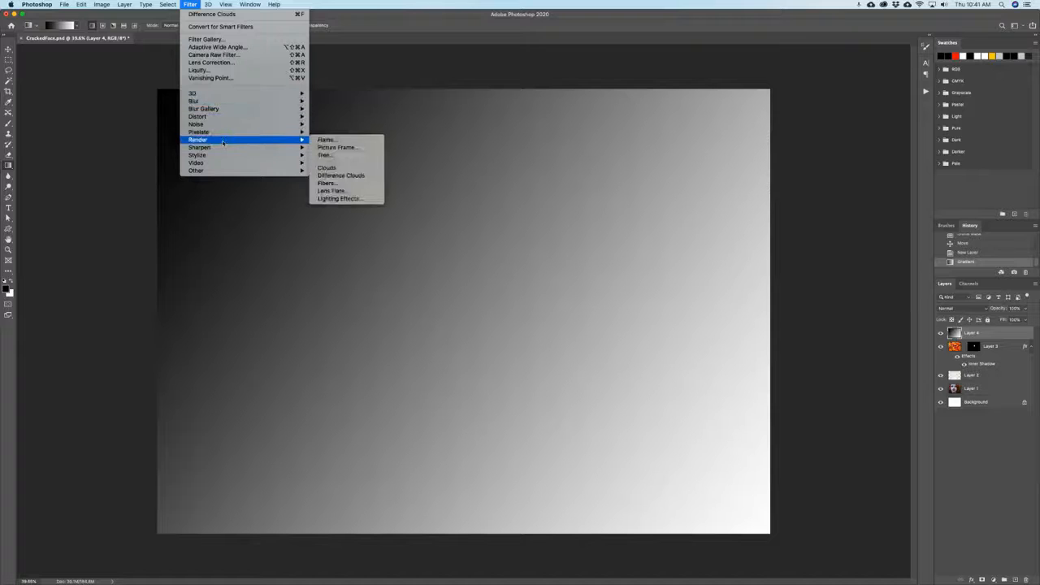
left_click(346, 181)
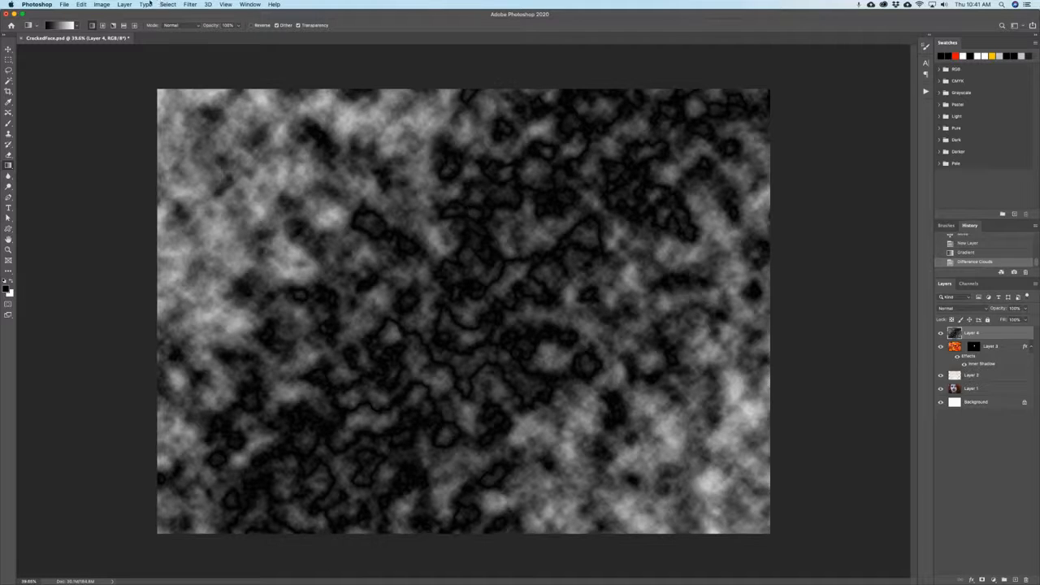
Invert the tones of the Difference Clouds on Layer 4.
left_click(101, 4)
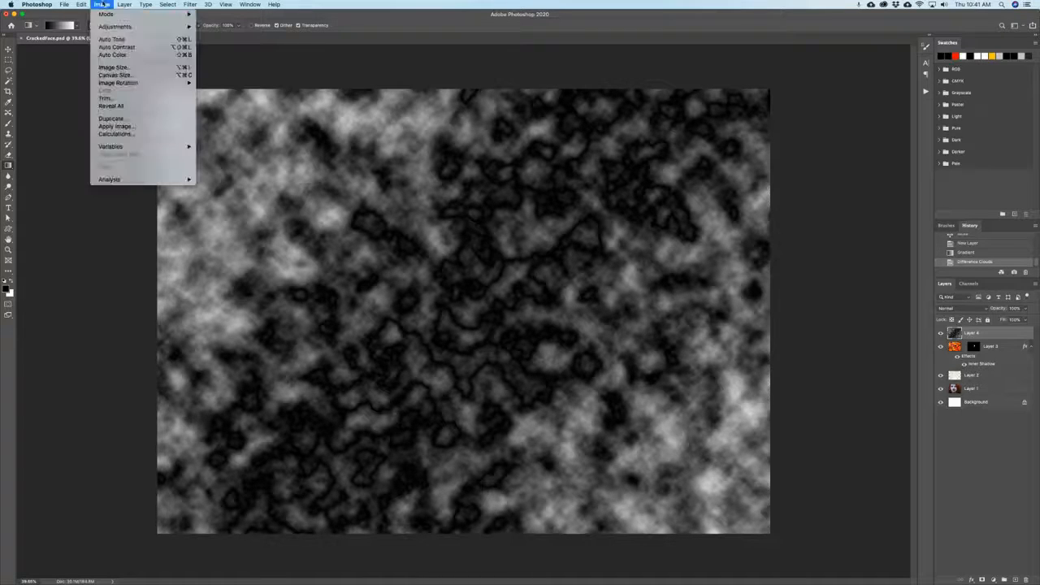
mouse_move(109, 26)
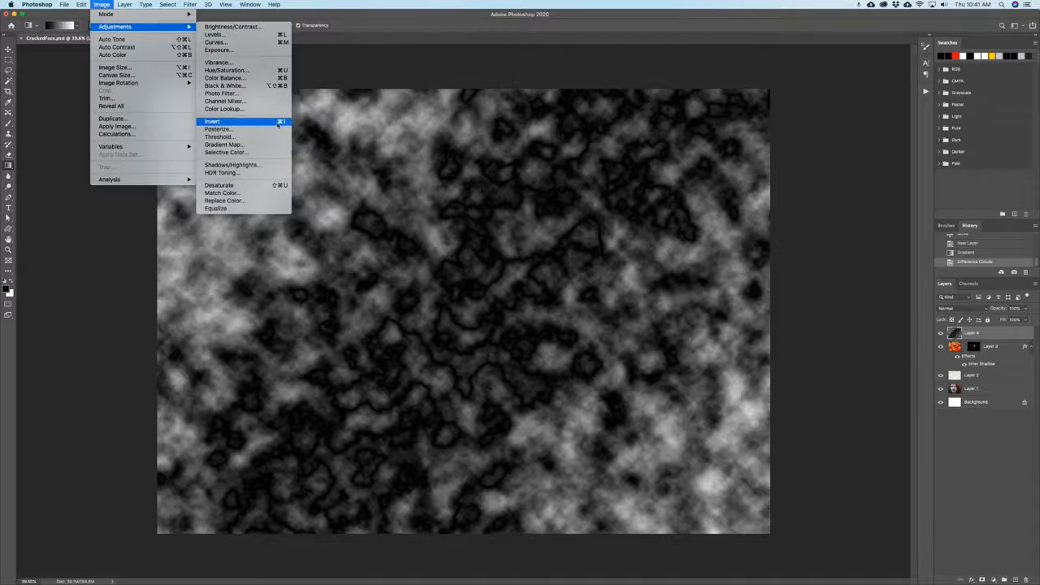
left_click(213, 121)
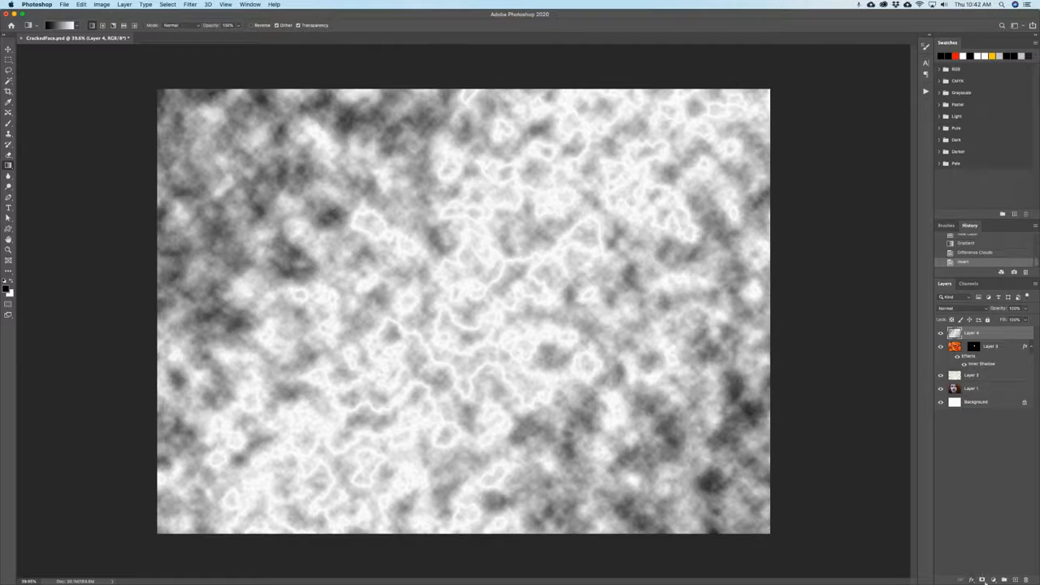
Apply a Levels adjustment directly to Layer 4 with the black input level at 223 to isolate thin lightning-like lines.
left_click(991, 579)
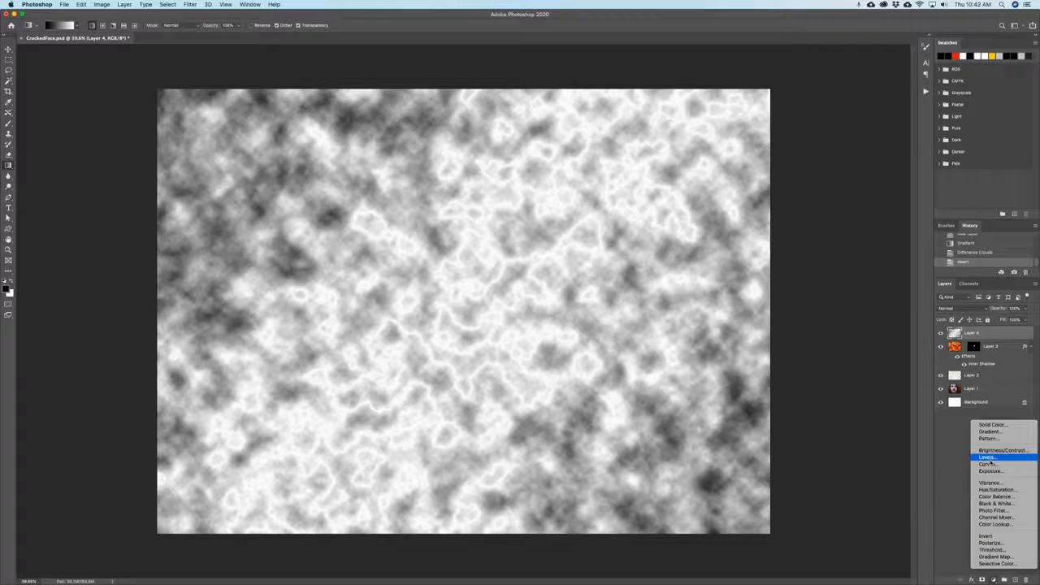
left_click(597, 358)
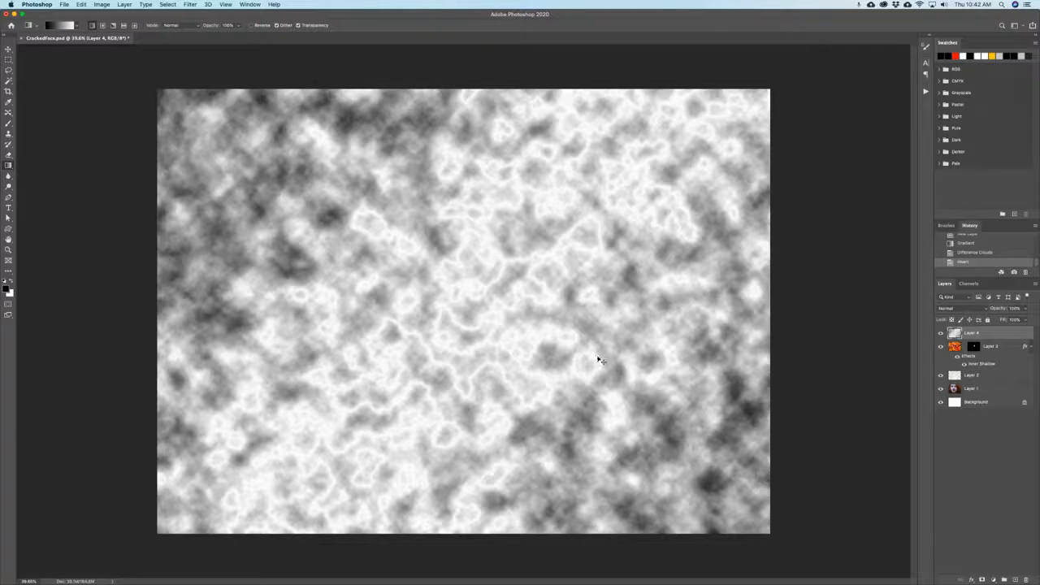
key("super+l")
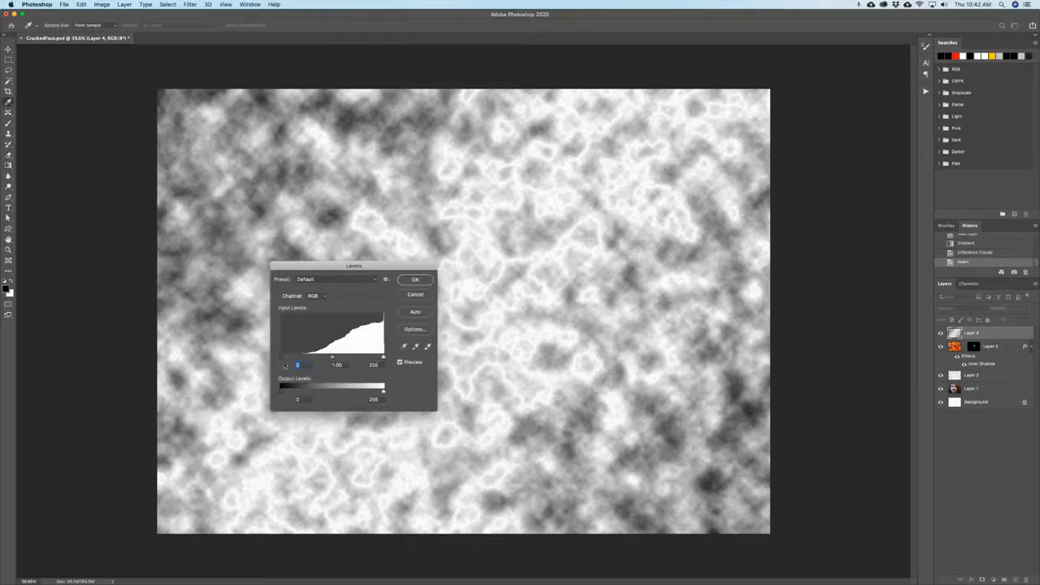
left_click_drag(281, 357, 371, 357)
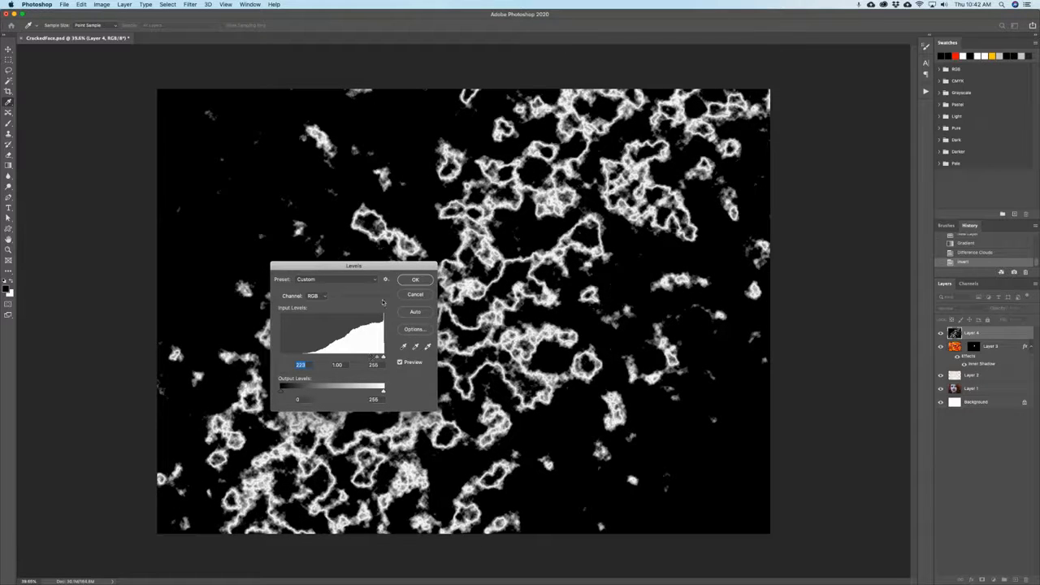
left_click(417, 282)
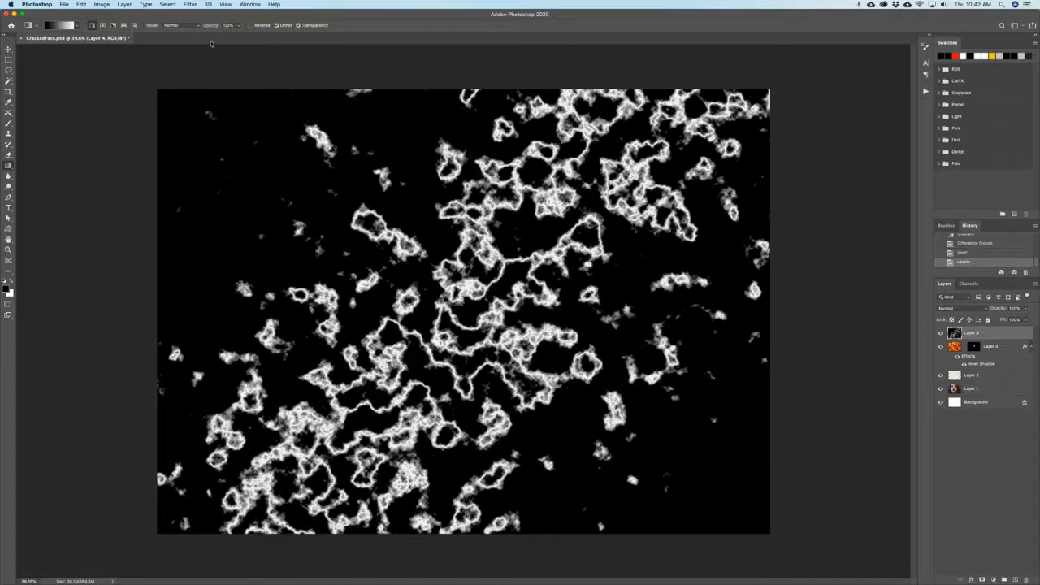
Colorize the lightning on Layer 4 with Hue/Saturation, using a blue hue of about 216.
left_click(98, 4)
mouse_move(118, 27)
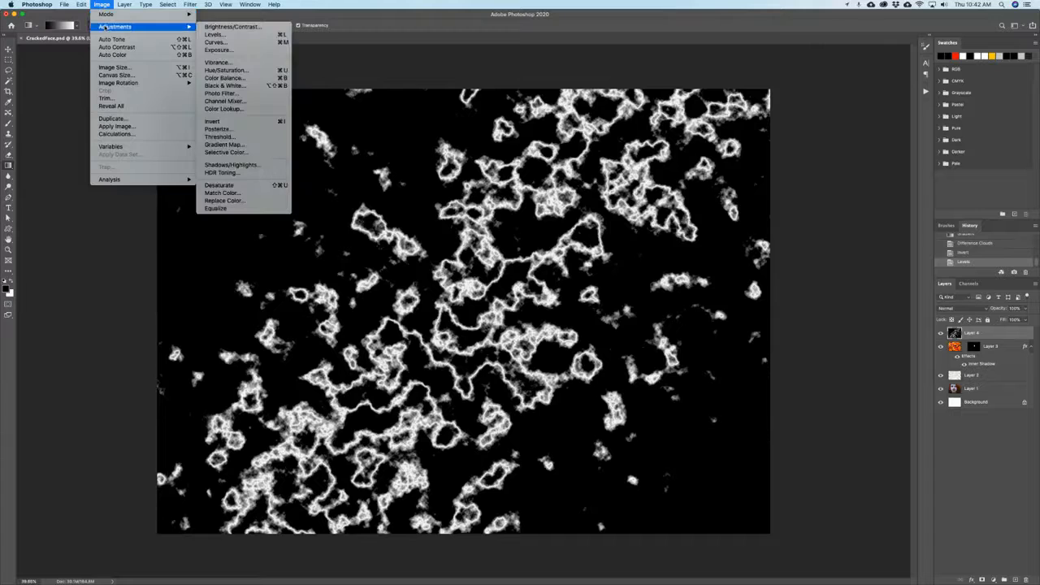
left_click(254, 72)
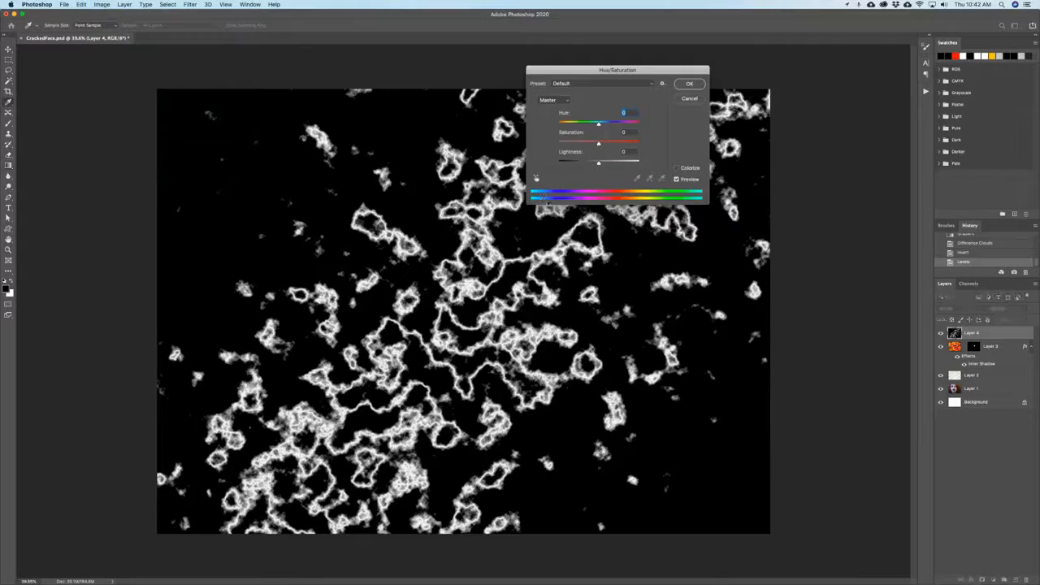
left_click(677, 168)
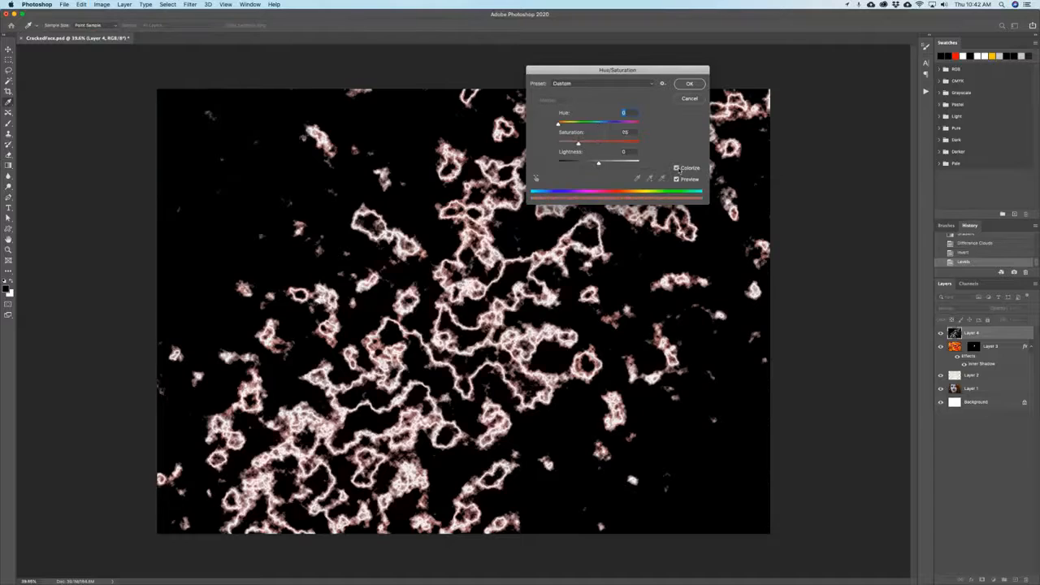
left_click(611, 123)
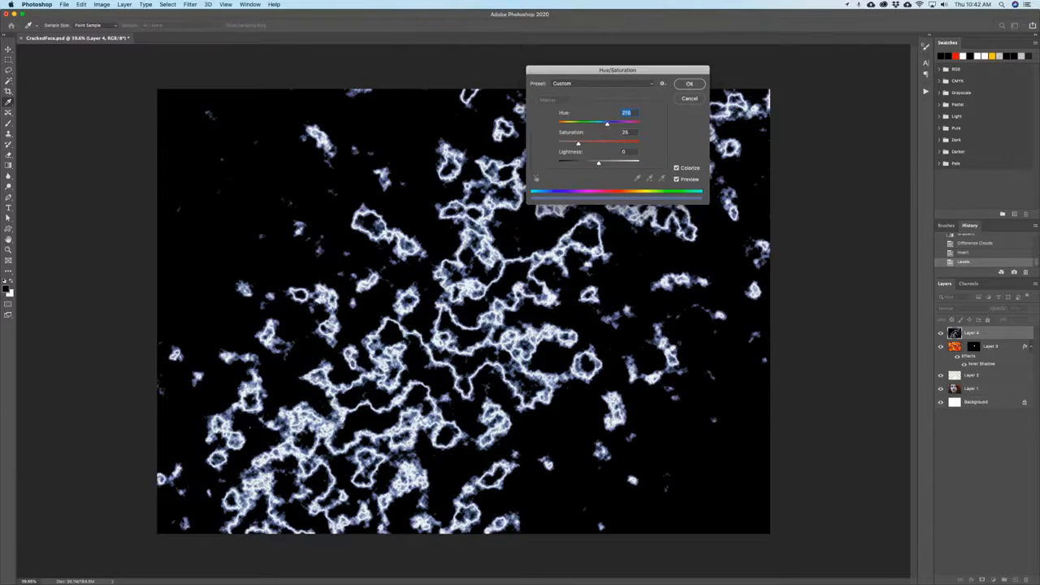
key("Return")
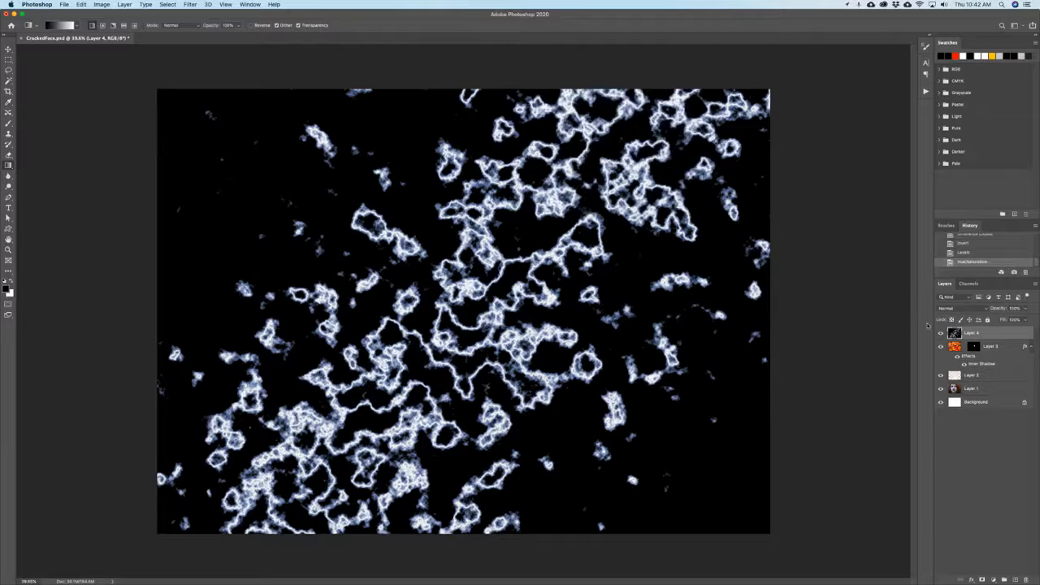
Set Layer 4 to Screen blending, rotate it about 39° clockwise and move it up over the eyes and upper face.
left_click(950, 309)
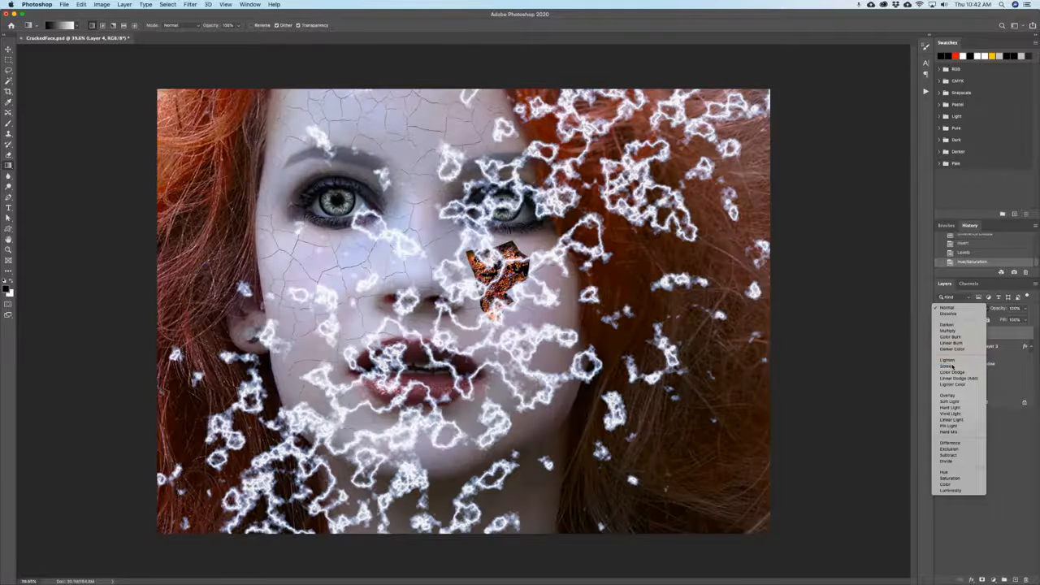
left_click(948, 366)
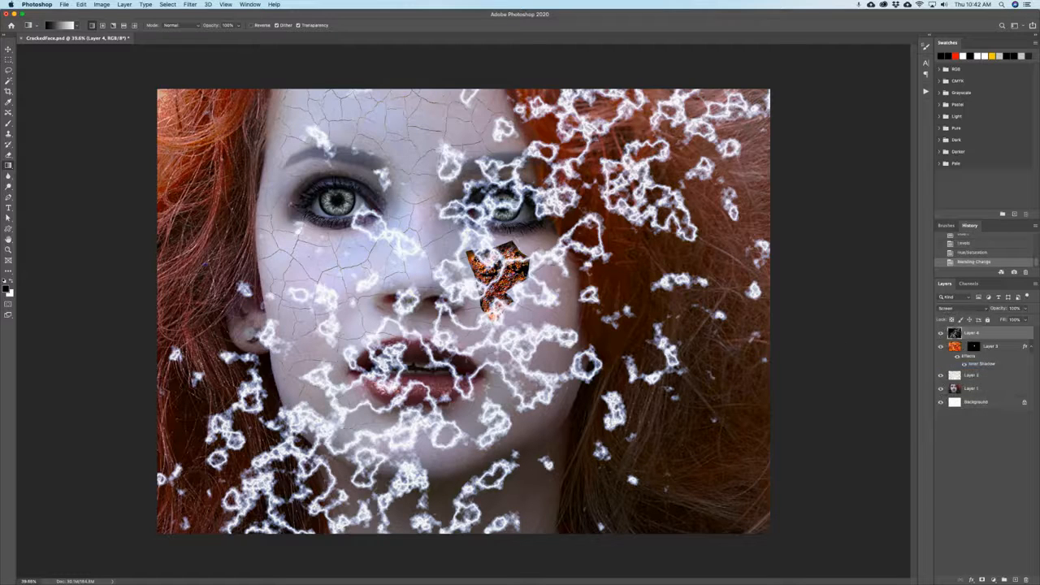
key("ctrl+t")
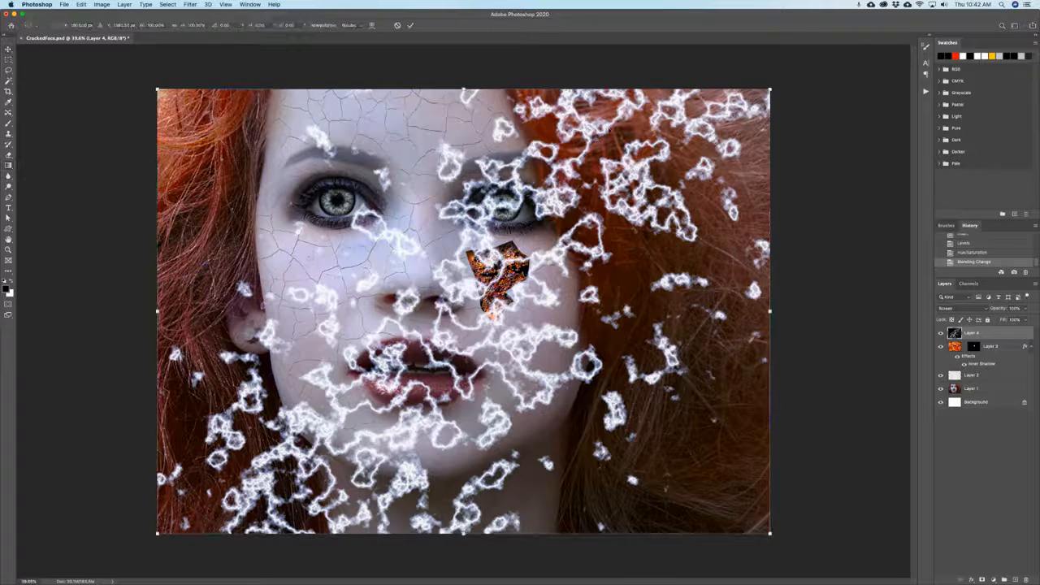
left_click_drag(801, 95, 812, 303)
left_click_drag(551, 333, 522, 223)
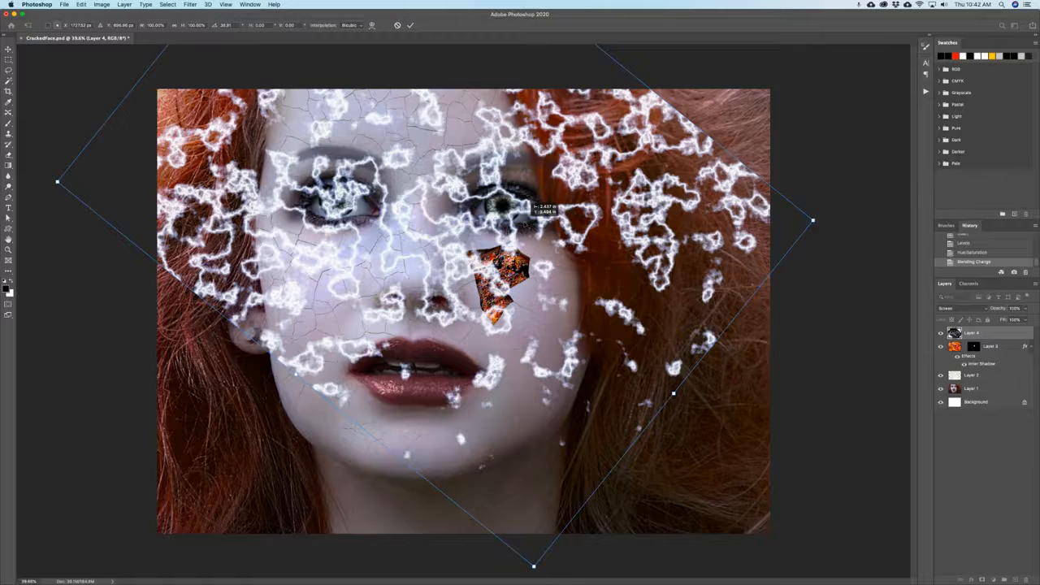
key("Return")
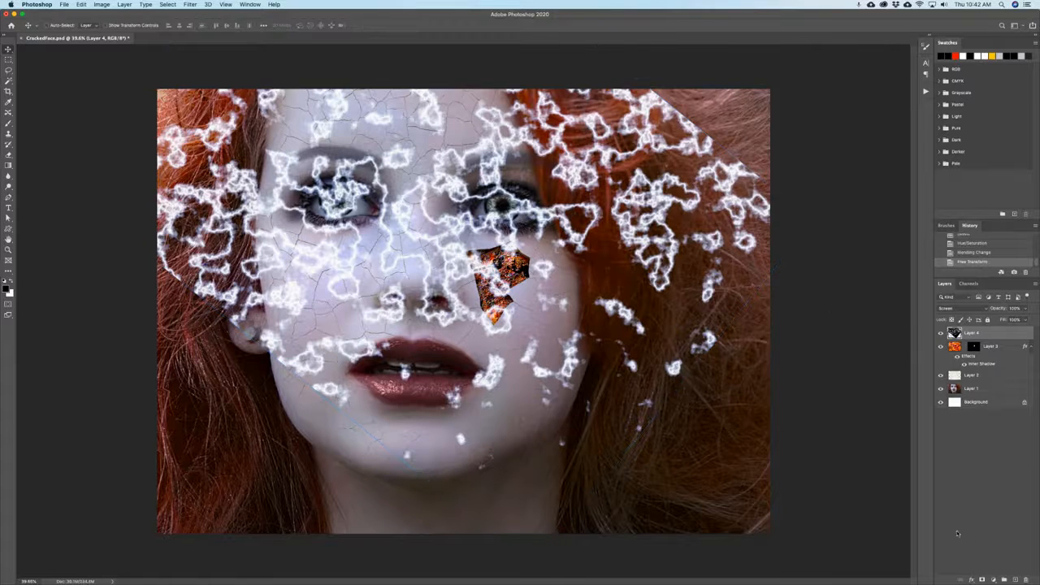
Add a layer mask to Layer 4 and brush black at 50% opacity over the lightning beside the corner of the mouth.
left_click(981, 580)
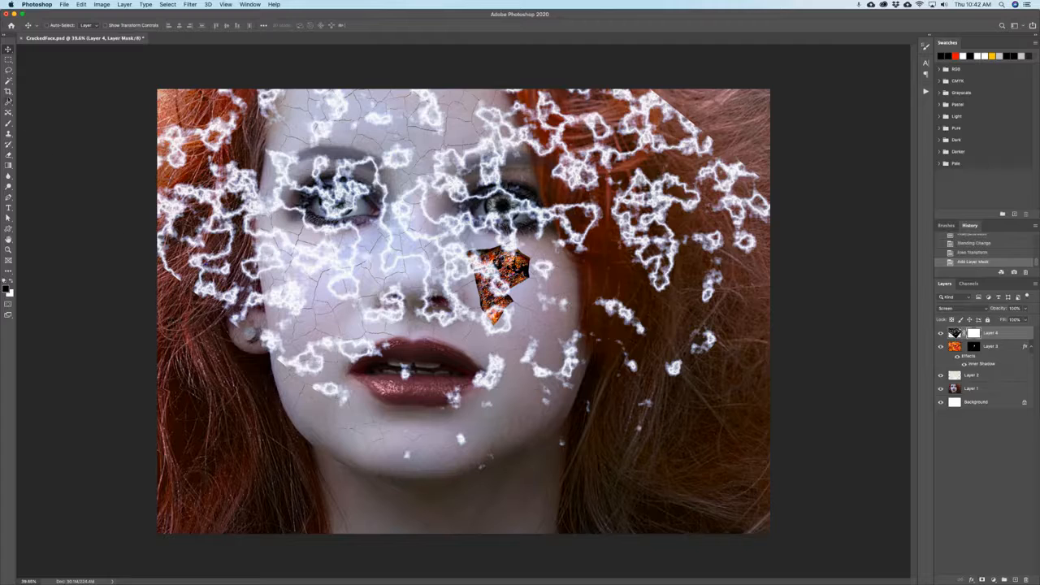
left_click(7, 124)
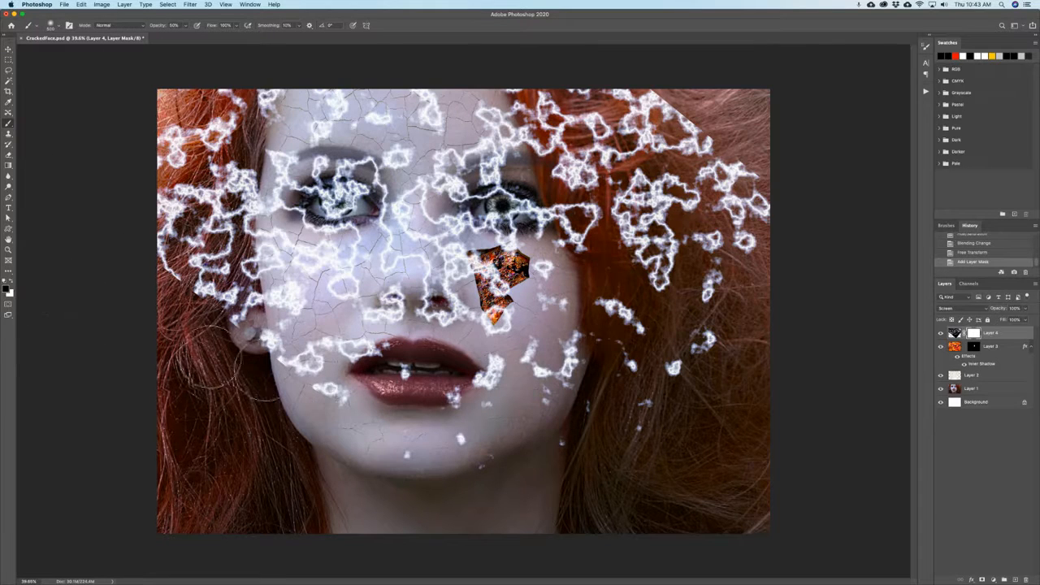
left_click_drag(486, 372, 496, 379)
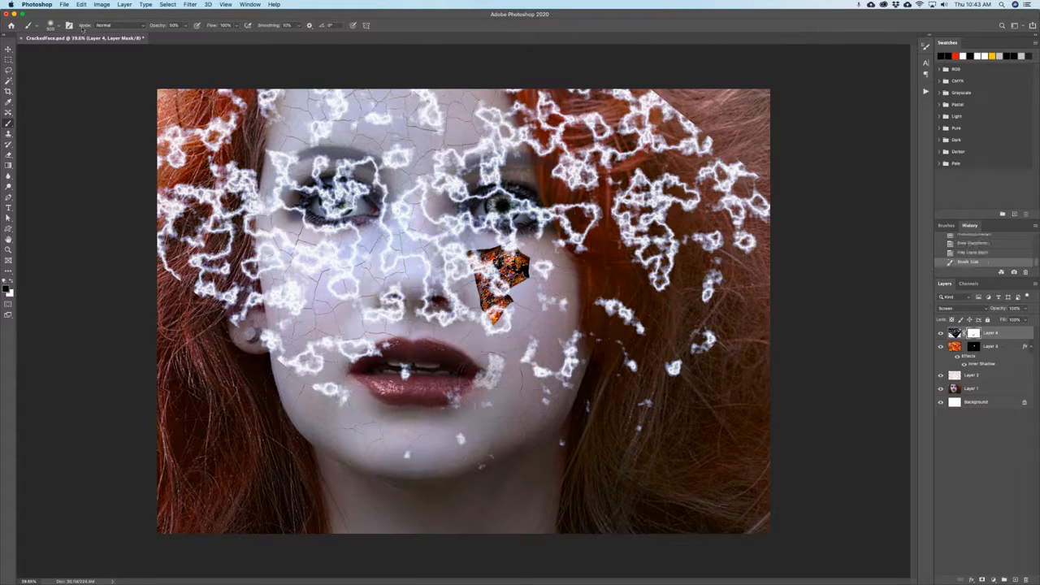
Set the brush opacity to 100% and mask out the lightning around the mouth, the rock-filled cheek opening and the right-hand hair.
left_click(175, 25)
type("75")
key("Return")
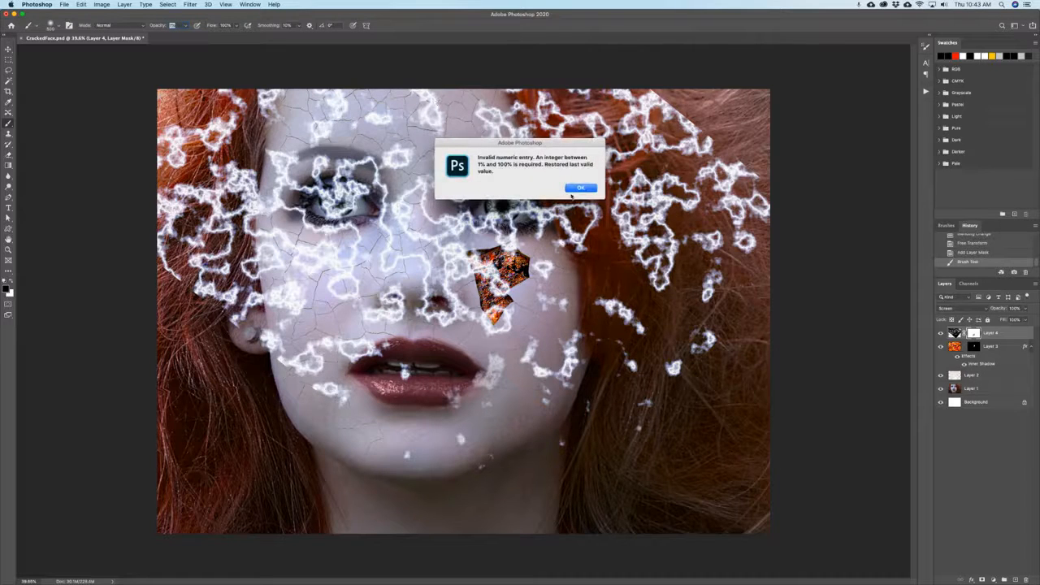
left_click(580, 188)
left_click(170, 25)
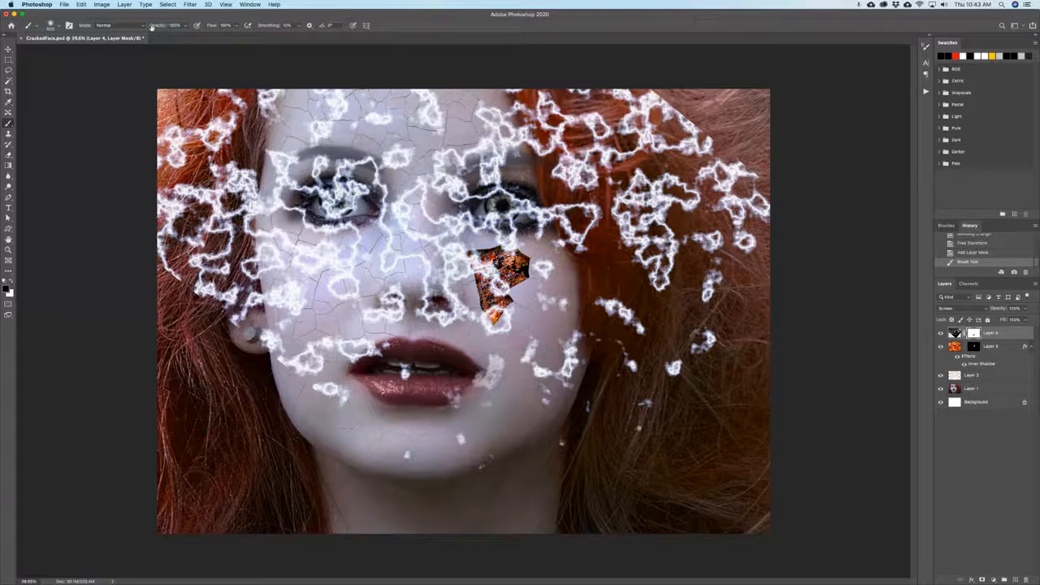
mouse_move(377, 369)
left_mouse_down()
mouse_move(268, 350)
mouse_move(252, 370)
mouse_move(402, 394)
mouse_move(420, 371)
mouse_move(488, 372)
mouse_move(441, 371)
mouse_move(390, 305)
mouse_move(346, 292)
mouse_move(390, 357)
mouse_move(443, 353)
mouse_move(528, 231)
mouse_move(580, 267)
mouse_move(659, 280)
mouse_move(569, 345)
mouse_move(645, 353)
mouse_move(703, 295)
mouse_move(645, 222)
mouse_move(650, 175)
mouse_move(777, 220)
mouse_move(679, 162)
mouse_move(608, 77)
mouse_move(615, 116)
mouse_move(598, 116)
mouse_move(591, 87)
mouse_move(569, 85)
left_mouse_up()
Resize the brush and mask out the lightning across the forehead and the hair in the image's upper left.
key("bracketleft")
key("bracketleft")
key("bracketleft")
key("bracketleft")
key("bracketleft")
key("bracketleft")
key("bracketleft")
key("bracketleft")
key("bracketleft")
key("bracketleft")
key("bracketleft")
mouse_move(505, 79)
left_mouse_down()
mouse_move(515, 83)
mouse_move(465, 79)
mouse_move(430, 117)
mouse_move(436, 127)
mouse_move(429, 85)
left_mouse_up()
key("bracketright")
left_click_drag(394, 115, 367, 121)
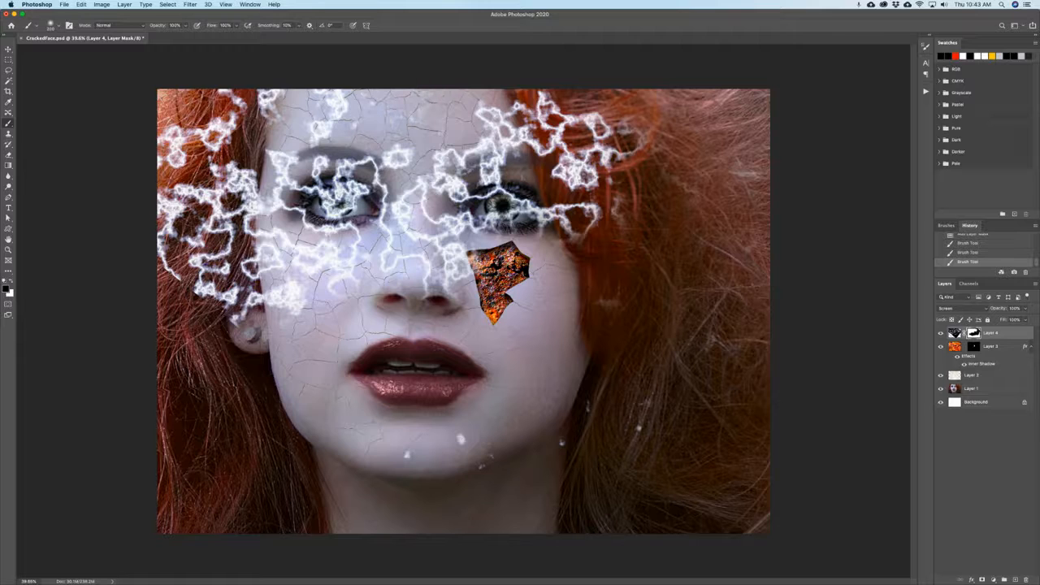
mouse_move(336, 98)
left_mouse_down()
mouse_move(136, 151)
mouse_move(211, 145)
mouse_move(229, 83)
left_mouse_up()
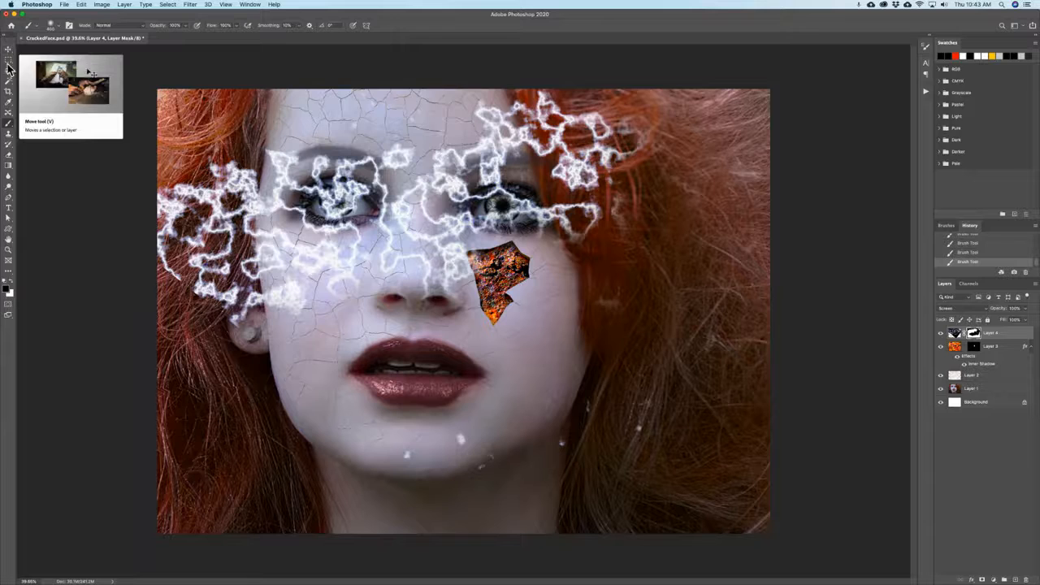
Rotate Layer 4's lightning a further 7° or so clockwise and shift it slightly to the right across the eyes.
left_click(9, 50)
left_click(954, 334)
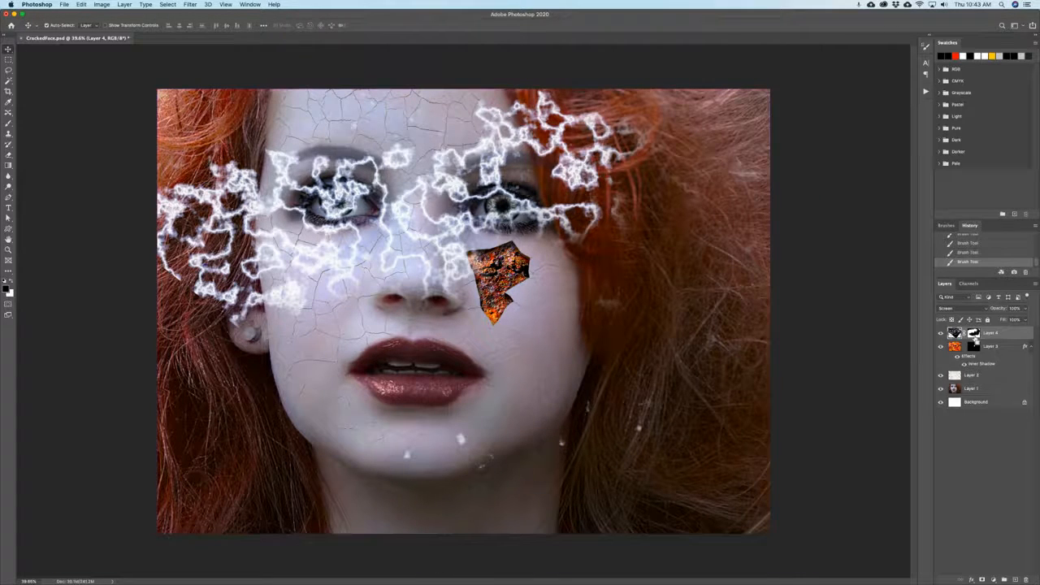
key("ctrl+t")
key("Return")
key("ctrl+t")
left_click_drag(850, 256, 857, 299)
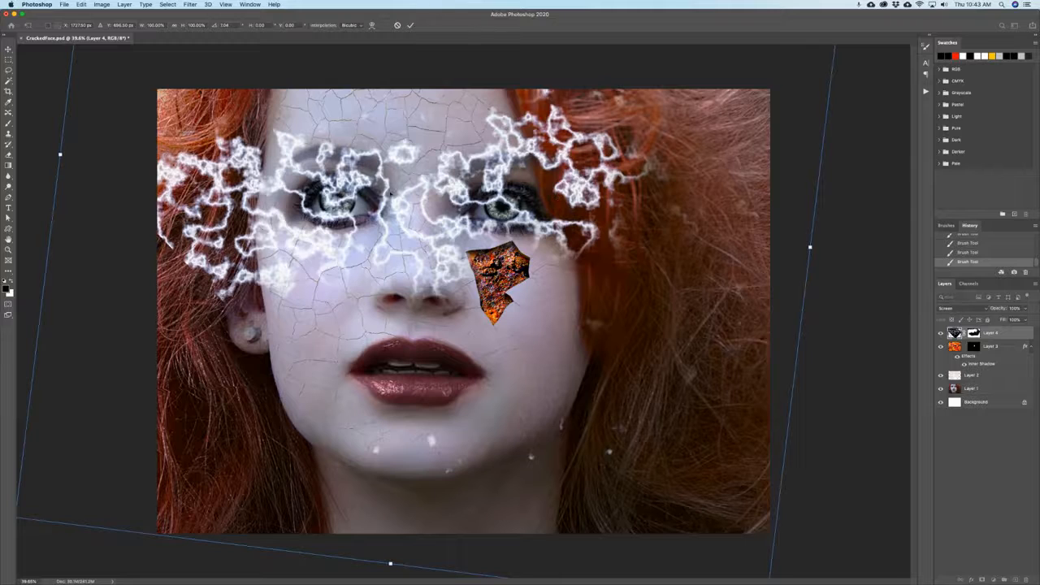
left_click_drag(407, 169, 417, 171)
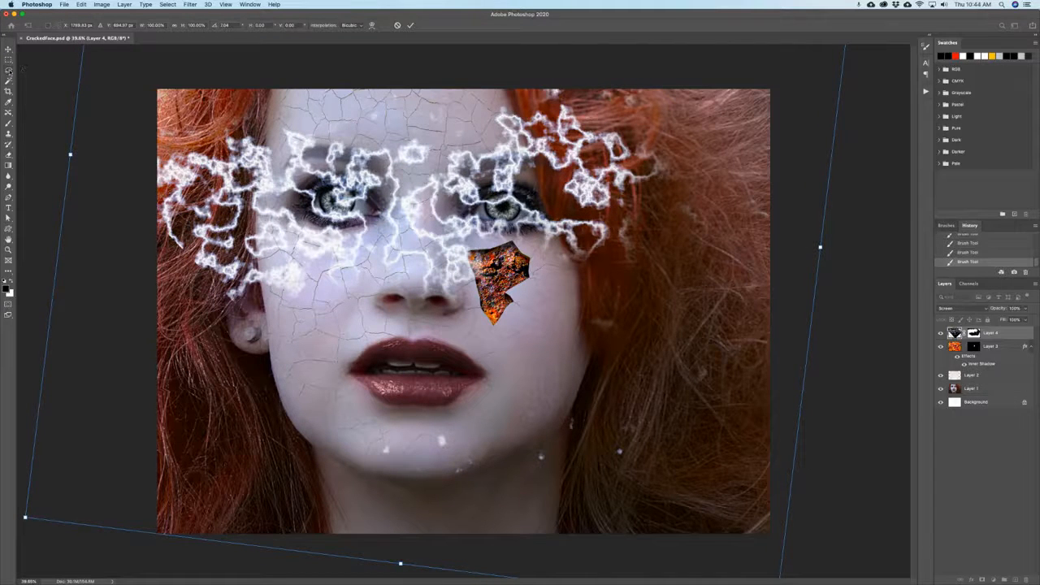
key("Return")
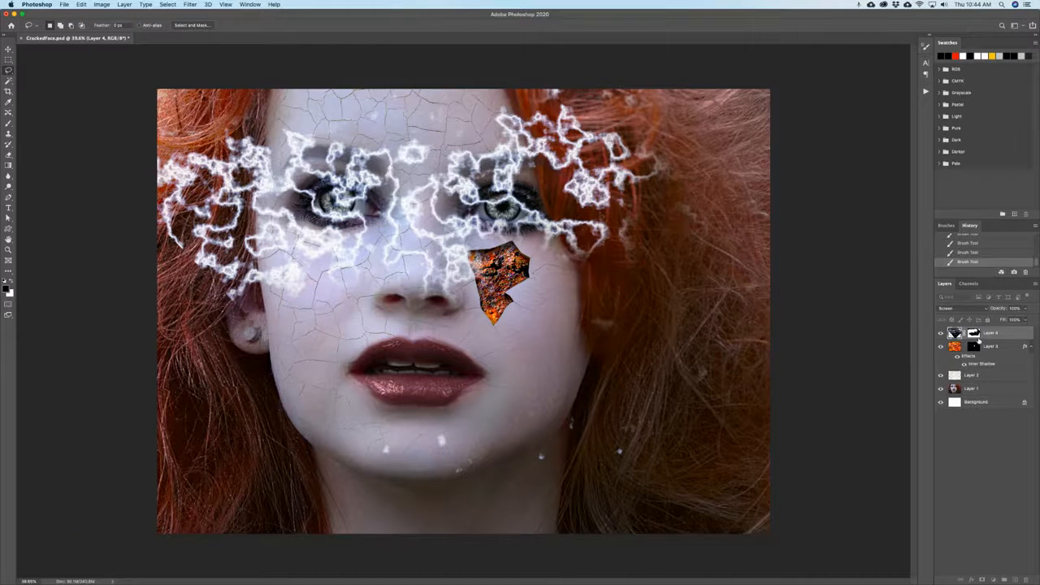
Paint on Layer 4's mask with black at 30% brush opacity to fade the lightning covering both irises.
left_click(974, 333)
left_click(9, 124)
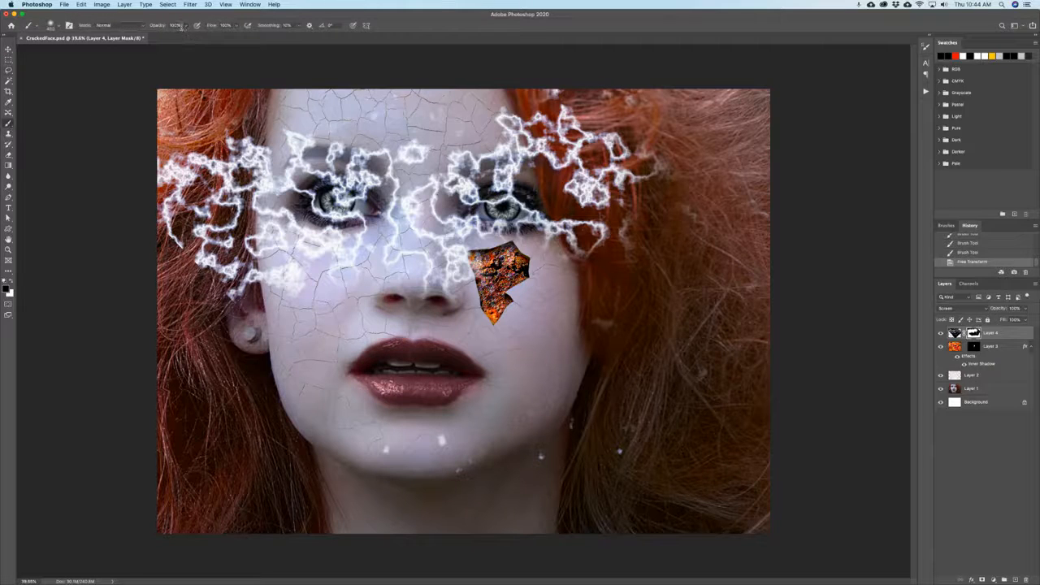
type("30")
mouse_move(333, 195)
left_mouse_down()
mouse_move(308, 203)
mouse_move(346, 198)
left_mouse_up()
mouse_move(520, 202)
left_mouse_down()
mouse_move(508, 210)
mouse_move(488, 199)
mouse_move(520, 211)
mouse_move(484, 195)
mouse_move(511, 199)
mouse_move(502, 211)
left_mouse_up()
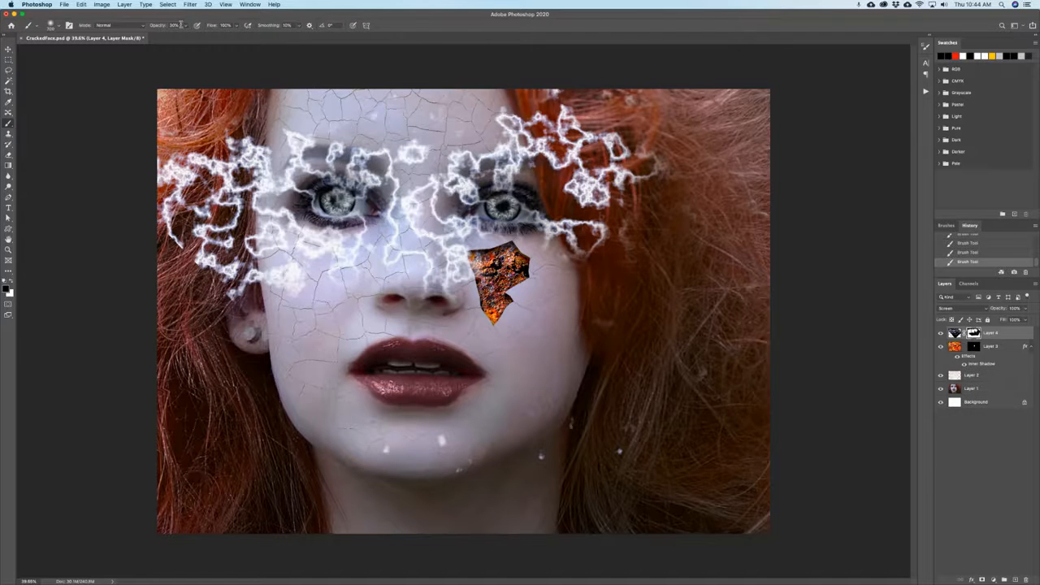
Set the brush opacity to 100% and mask out stray lightning on the chin, forehead, left edge and around the cheek opening.
key("Return")
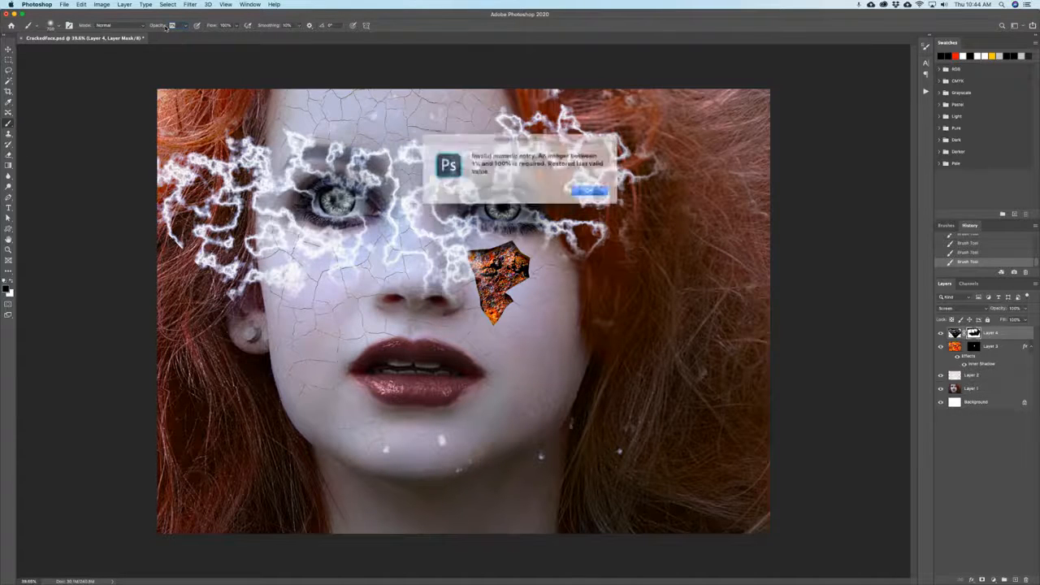
left_click(576, 189)
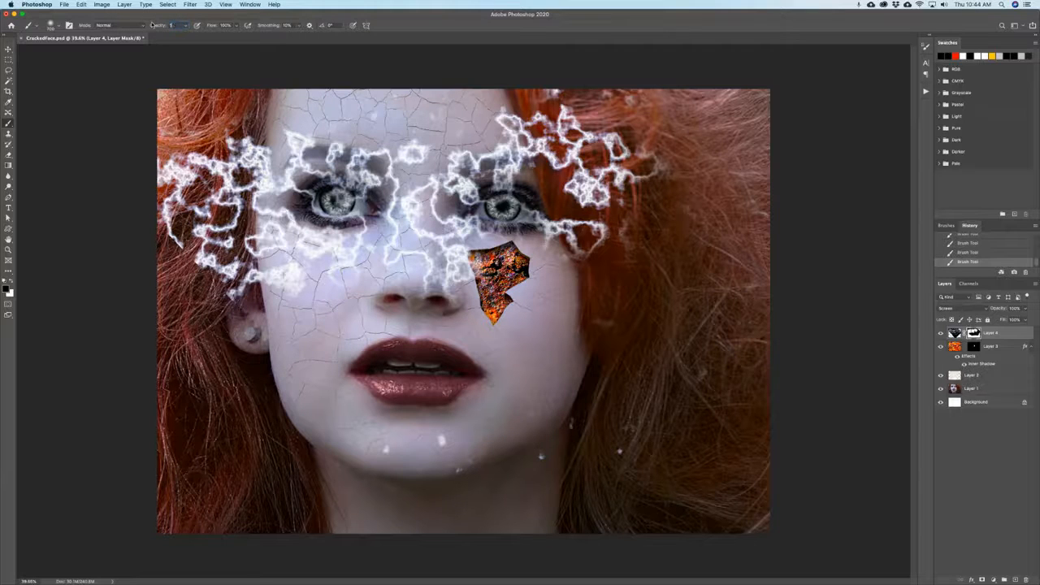
key("Return")
mouse_move(382, 445)
left_mouse_down()
mouse_move(670, 435)
mouse_move(695, 333)
mouse_move(672, 245)
mouse_move(685, 70)
mouse_move(555, 59)
mouse_move(348, 86)
mouse_move(423, 70)
left_mouse_up()
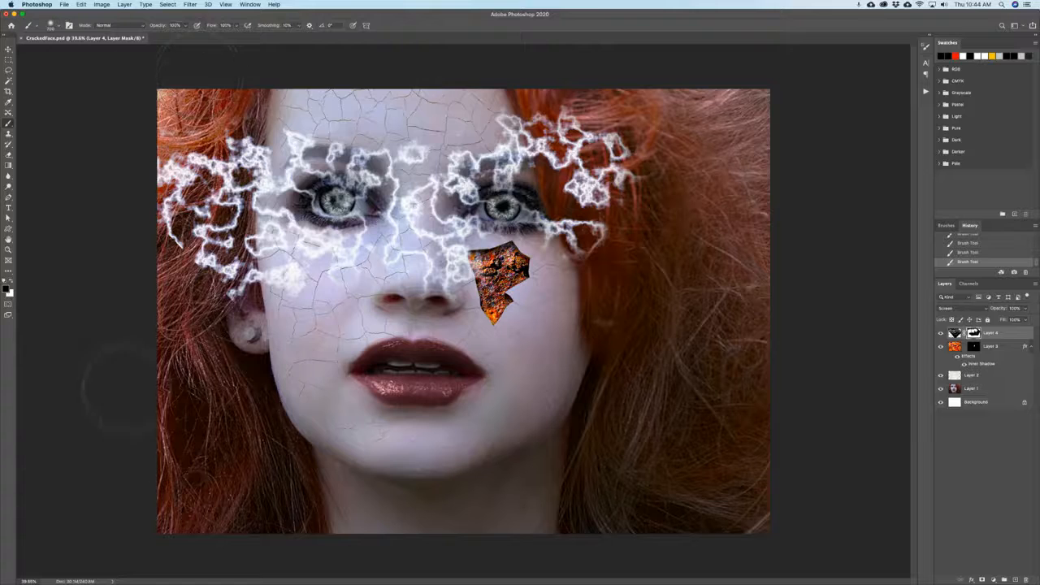
mouse_move(134, 257)
left_mouse_down()
mouse_move(140, 168)
mouse_move(149, 221)
mouse_move(156, 189)
left_mouse_up()
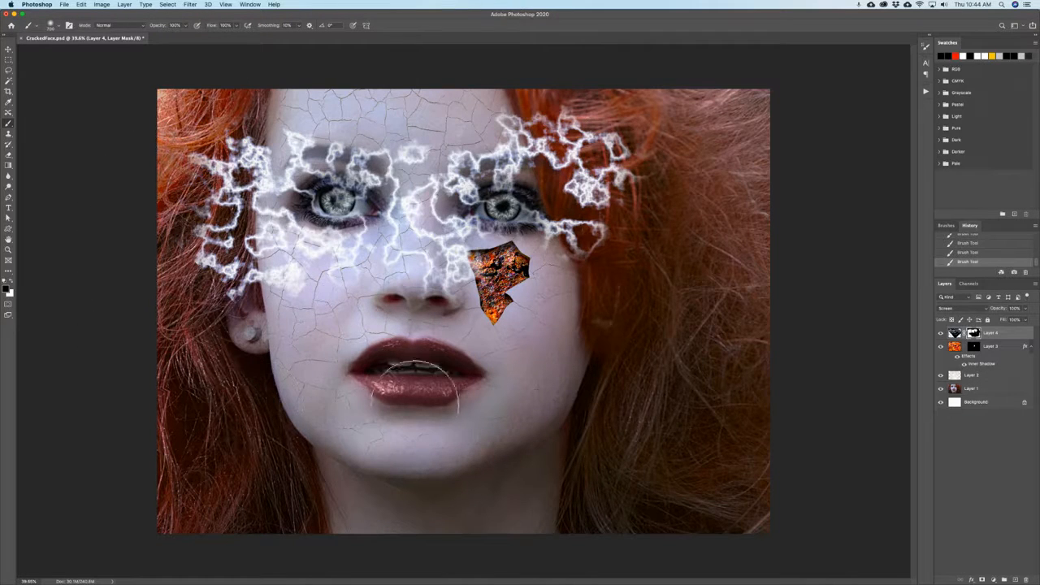
mouse_move(441, 311)
left_mouse_down()
mouse_move(480, 284)
mouse_move(469, 247)
mouse_move(474, 287)
mouse_move(465, 282)
left_mouse_up()
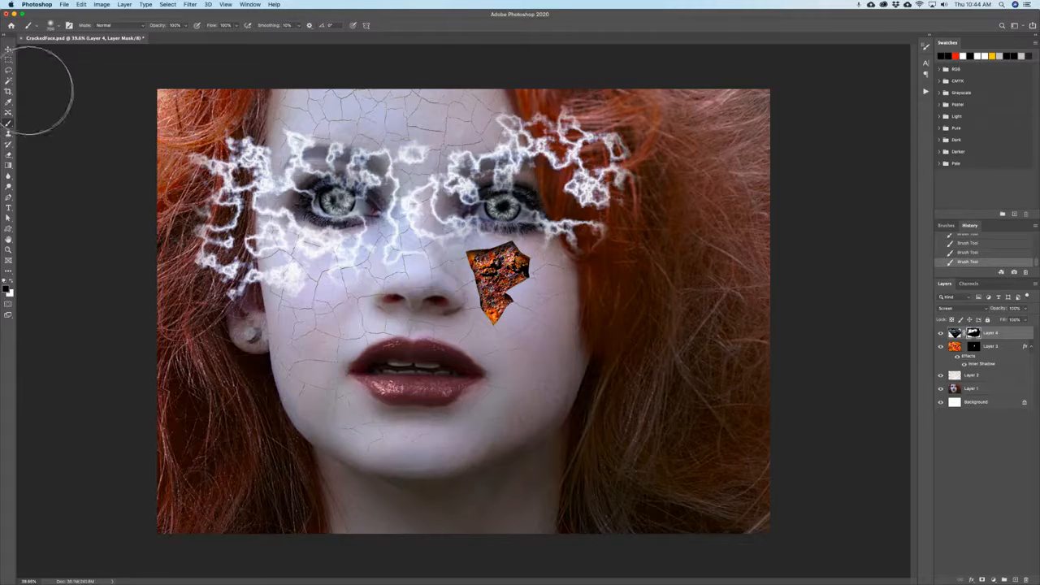
Recolor Layer 4's lightning red with Hue/Saturation, using Colorize, hue 360 and saturation of about 48.
left_click(9, 49)
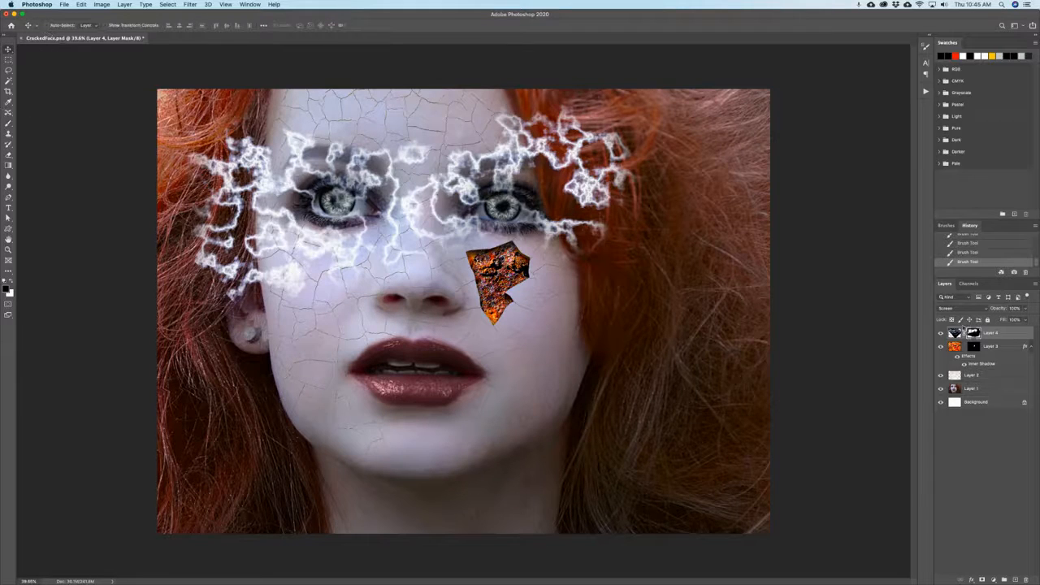
left_click(955, 333)
key("super+u")
left_click(686, 168)
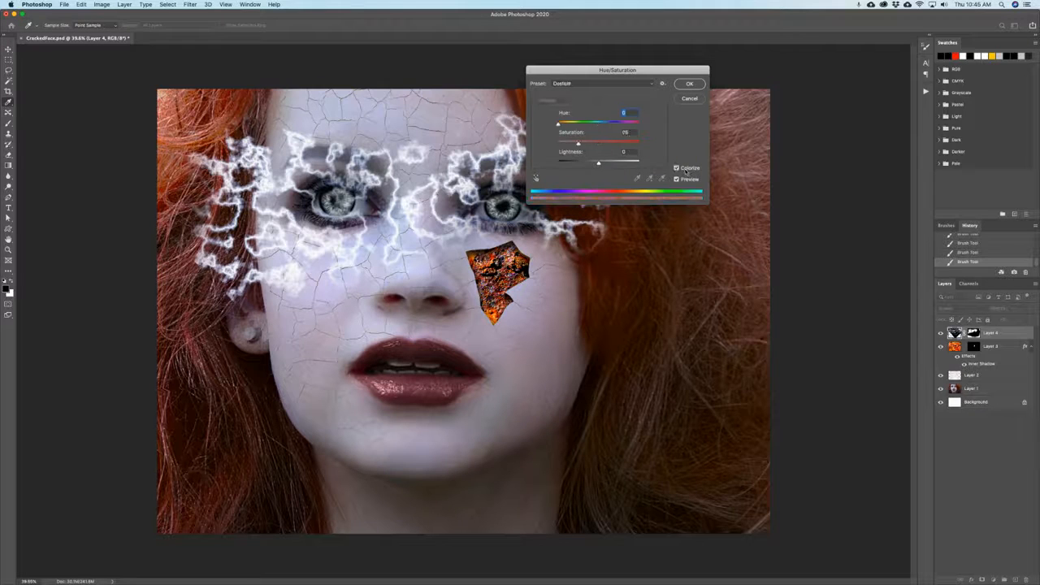
left_click_drag(599, 123, 642, 127)
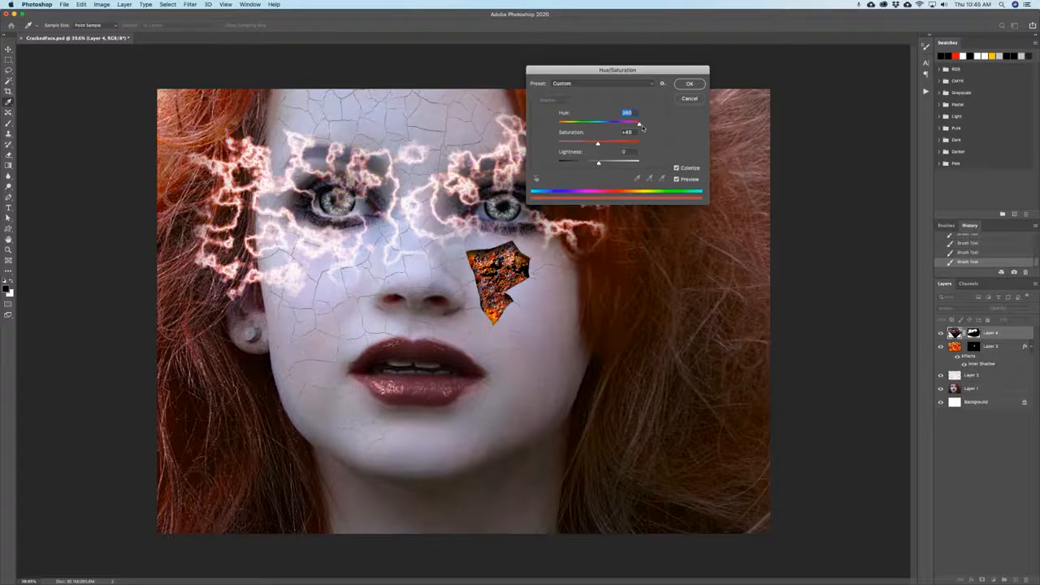
left_click(689, 84)
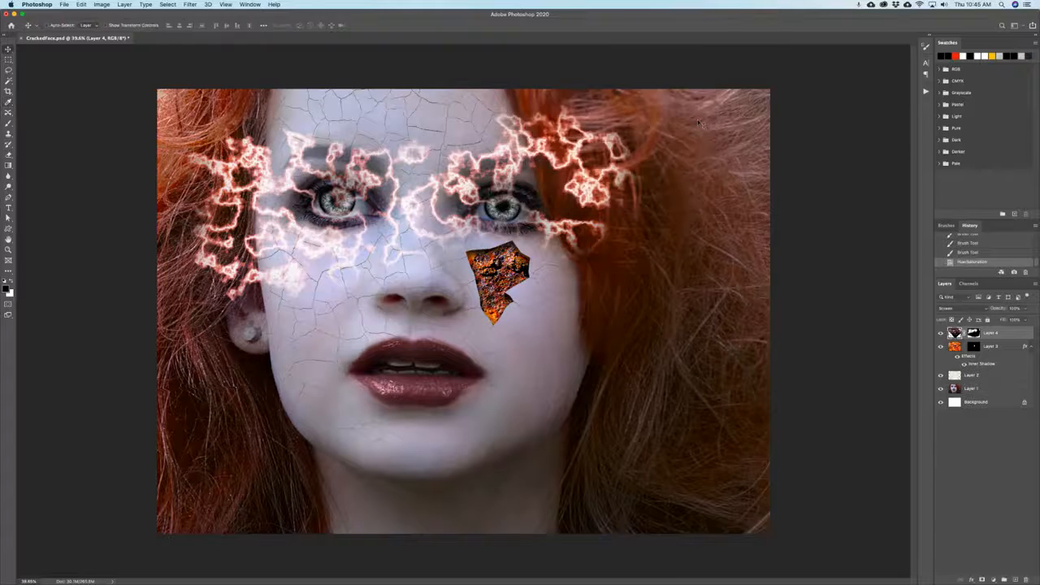